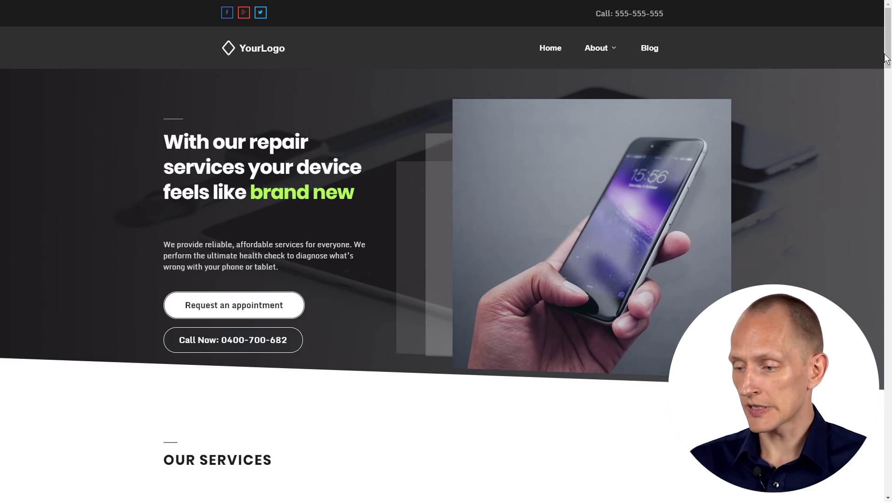
# - Scroll down and back up through the homepage to inspect its current header
pyautogui.moveTo(888, 64)
pyautogui.mouseDown()
pyautogui.moveTo(888, 176)
pyautogui.moveTo(889, 140)
pyautogui.mouseUp()
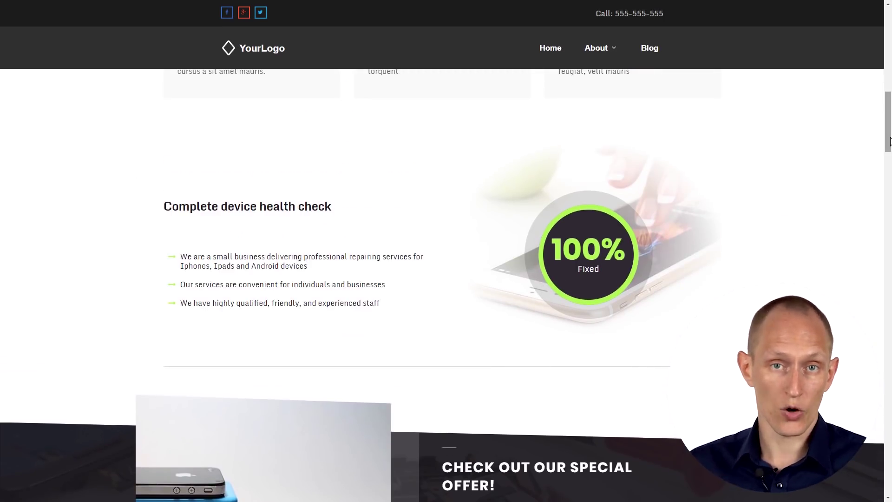
pyautogui.moveTo(889, 137)
pyautogui.mouseDown()
pyautogui.moveTo(887, 83)
pyautogui.moveTo(882, 144)
pyautogui.moveTo(884, 103)
pyautogui.mouseUp()
pyautogui.scroll(10, 864, 126)
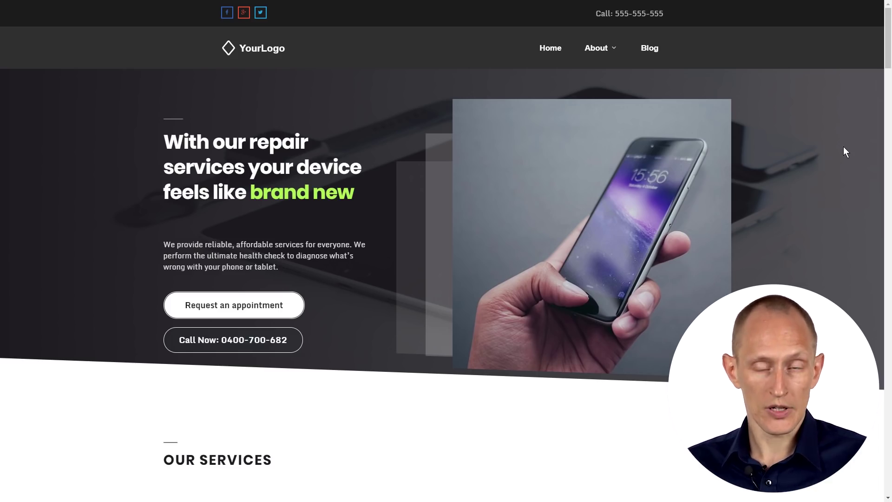
pyautogui.moveTo(888, 54); pyautogui.dragTo(890, 107)
pyautogui.scroll(-2, 874, 138)
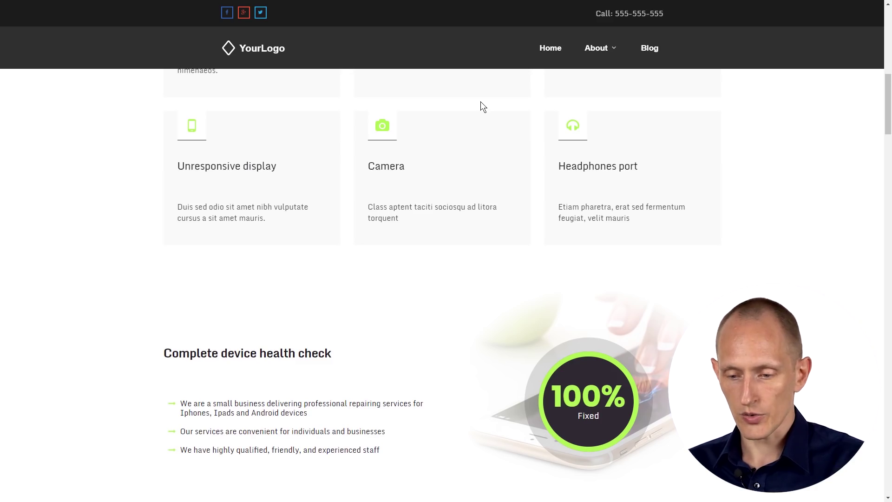
# - Return to the top and load the variant whose header has social links, logo text and a placeholder menu
pyautogui.press('Home')
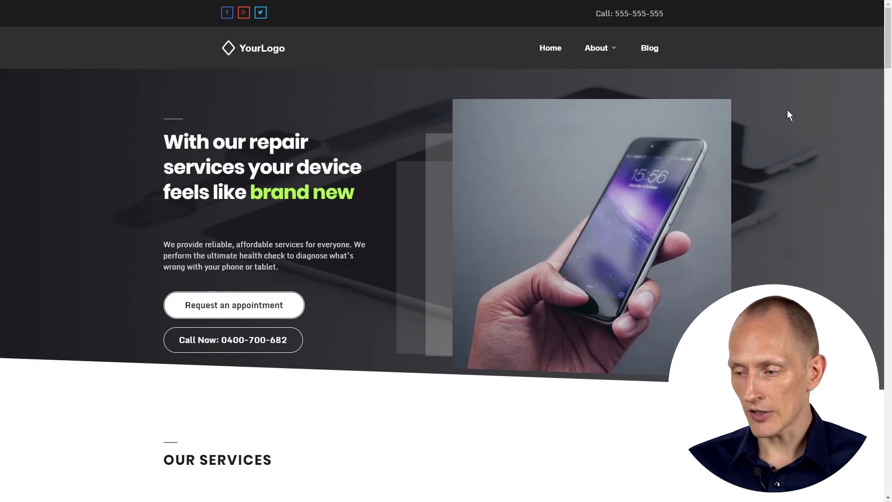
pyautogui.moveTo(881, 66); pyautogui.dragTo(876, 146)
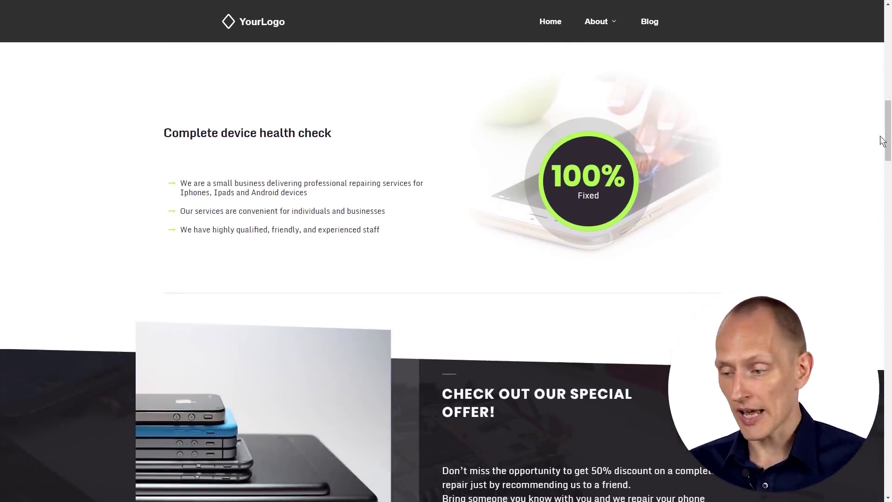
pyautogui.moveTo(881, 140); pyautogui.dragTo(888, 21)
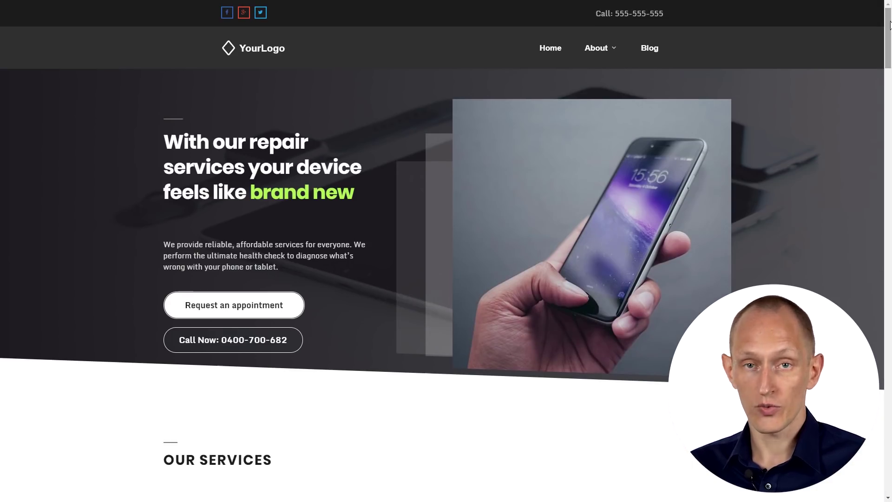
pyautogui.scroll(-1, 887, 65)
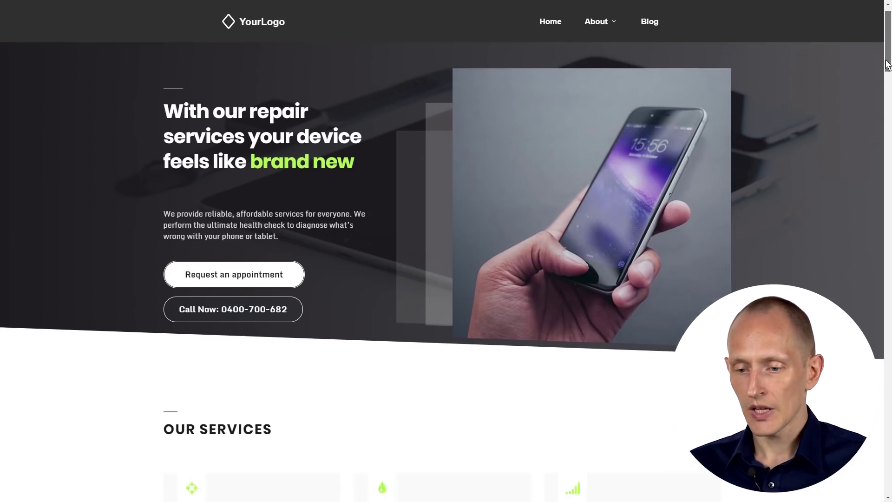
pyautogui.moveTo(887, 65)
pyautogui.mouseDown()
pyautogui.moveTo(885, 122)
pyautogui.moveTo(851, 141)
pyautogui.mouseUp()
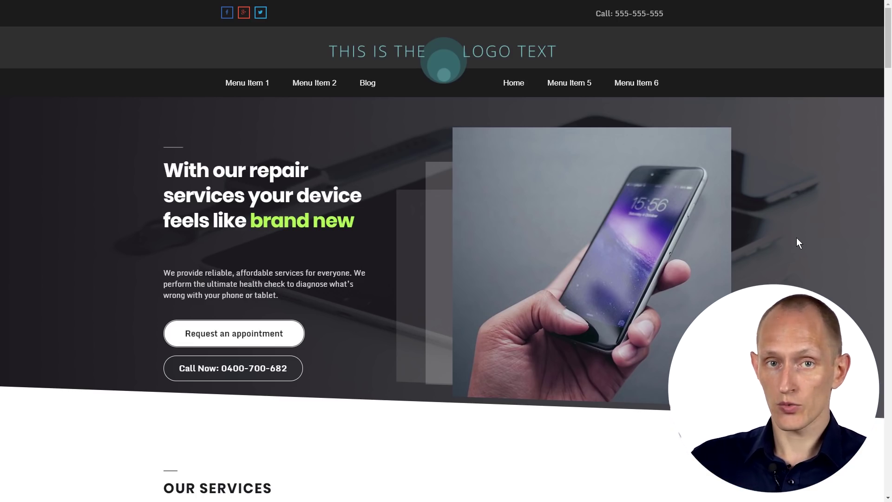
pyautogui.moveTo(884, 60)
pyautogui.mouseDown()
pyautogui.moveTo(881, 148)
pyautogui.moveTo(885, 68)
pyautogui.moveTo(877, 133)
pyautogui.moveTo(843, 137)
pyautogui.mouseUp()
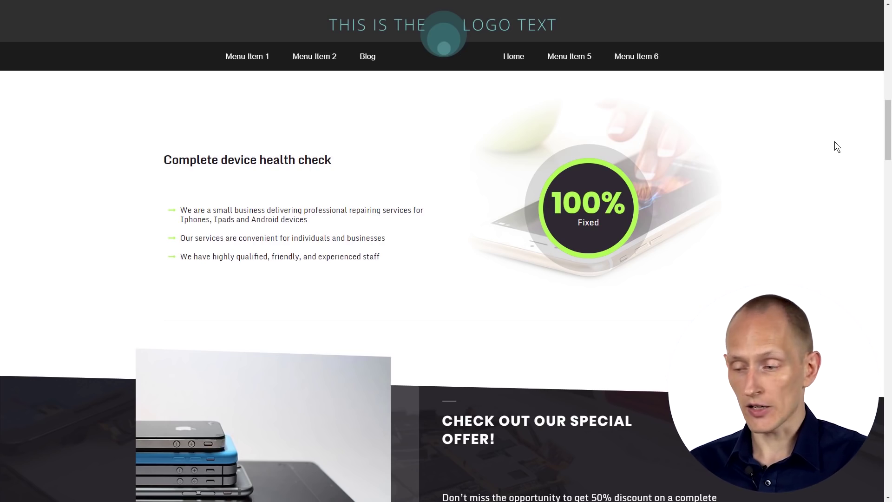
pyautogui.moveTo(891, 119); pyautogui.dragTo(890, 216)
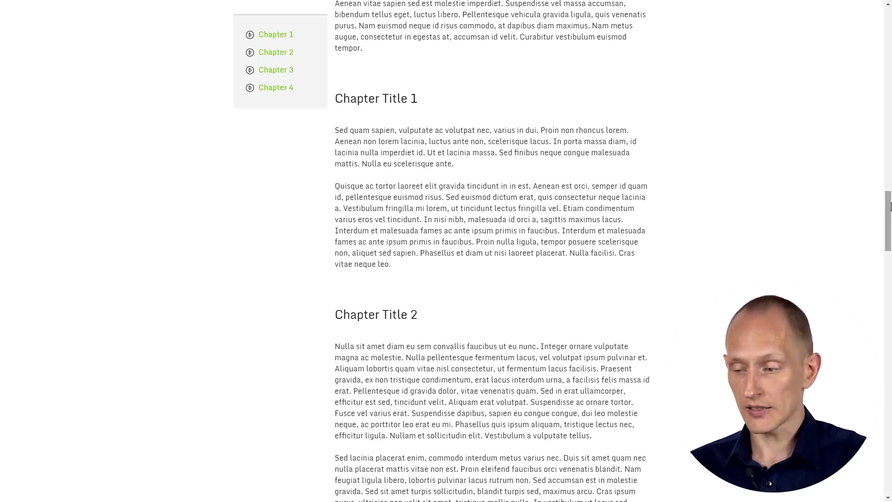
pyautogui.moveTo(890, 208)
pyautogui.mouseDown()
pyautogui.moveTo(872, 72)
pyautogui.moveTo(889, 143)
pyautogui.moveTo(887, 204)
pyautogui.mouseUp()
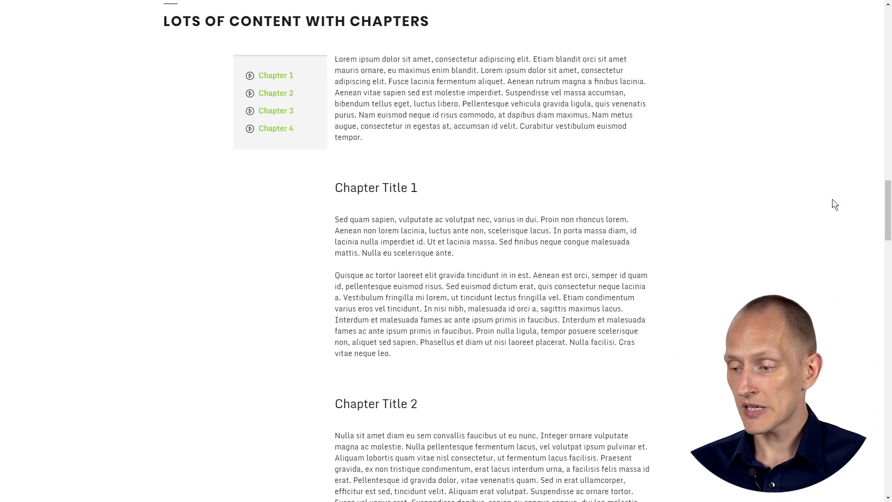
pyautogui.moveTo(889, 209); pyautogui.dragTo(885, 310)
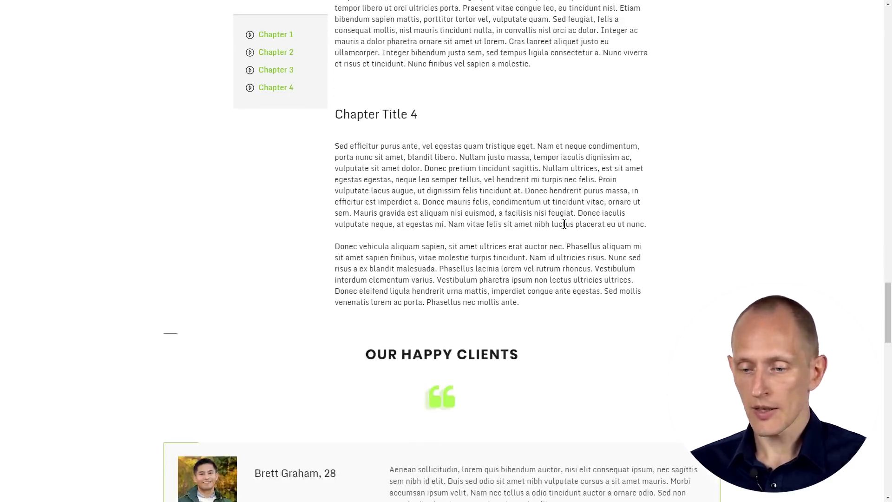
pyautogui.click(287, 36)
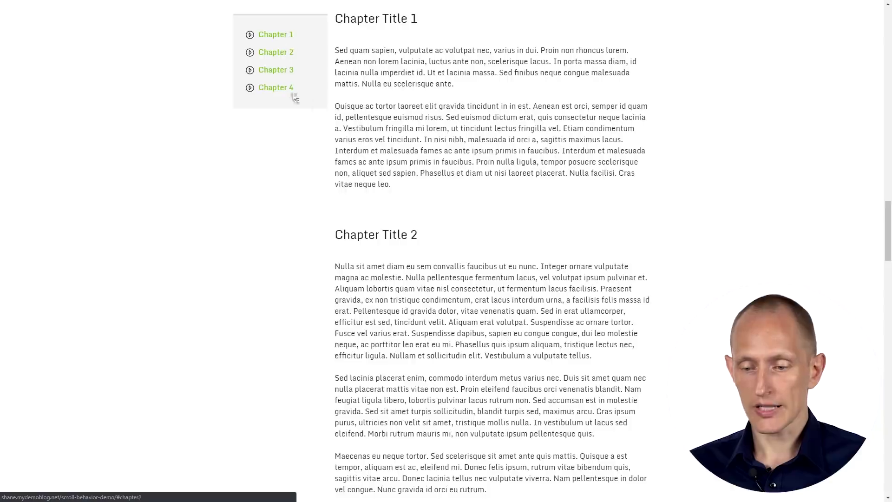
pyautogui.click(278, 71)
pyautogui.click(276, 53)
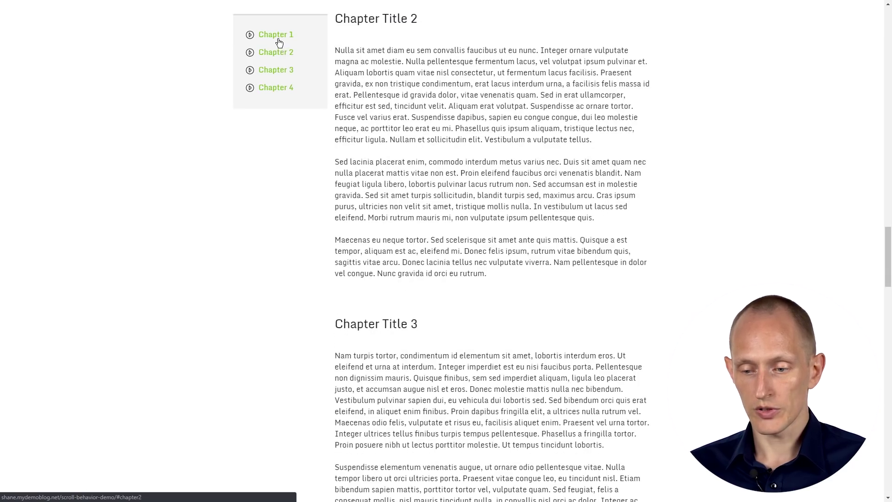
pyautogui.click(279, 35)
pyautogui.click(286, 88)
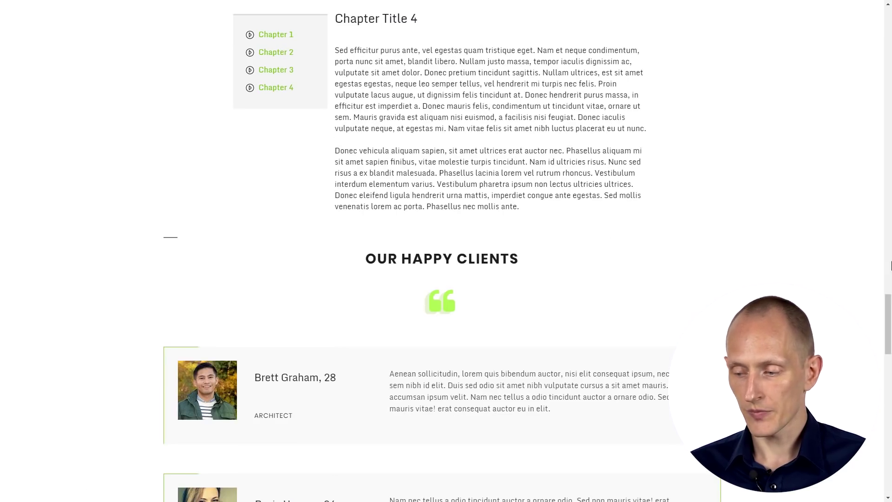
pyautogui.scroll(1, 889, 299)
pyautogui.scroll(7, 889, 300)
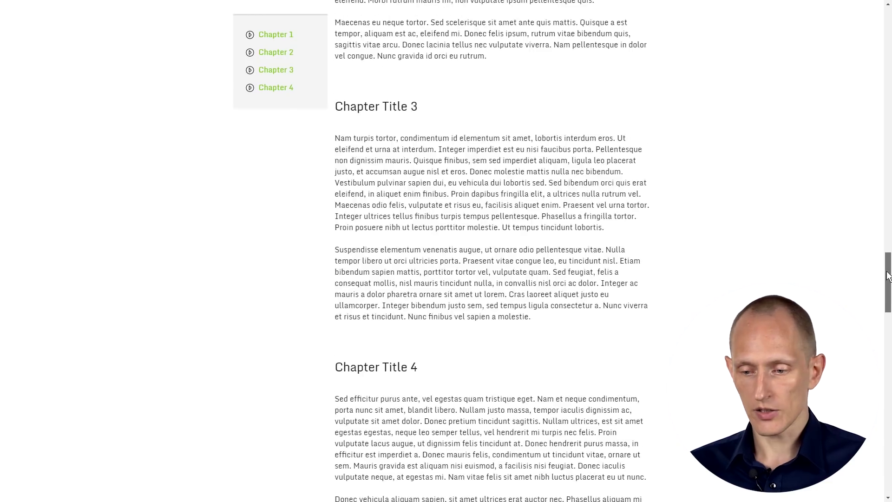
pyautogui.scroll(-6, 890, 304)
pyautogui.moveTo(887, 305); pyautogui.dragTo(888, 330)
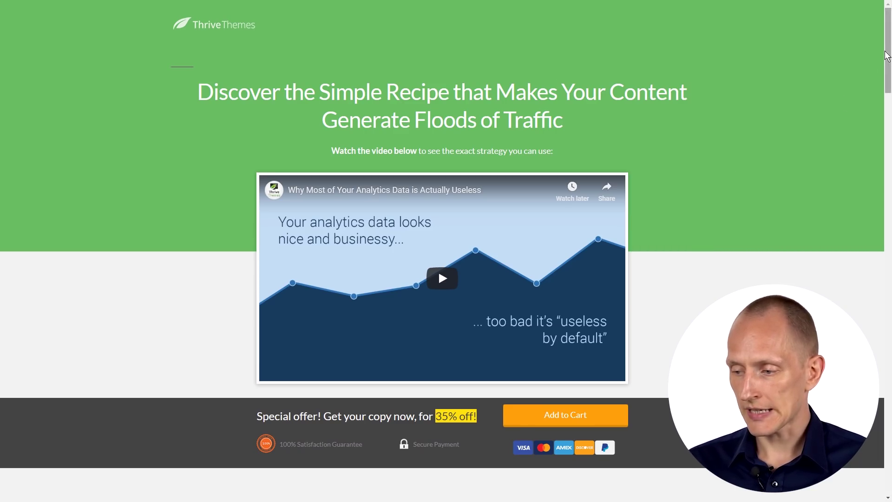
# - Scroll the Thrive Themes page to view the sticky ribbon example
pyautogui.moveTo(886, 56); pyautogui.dragTo(837, 185)
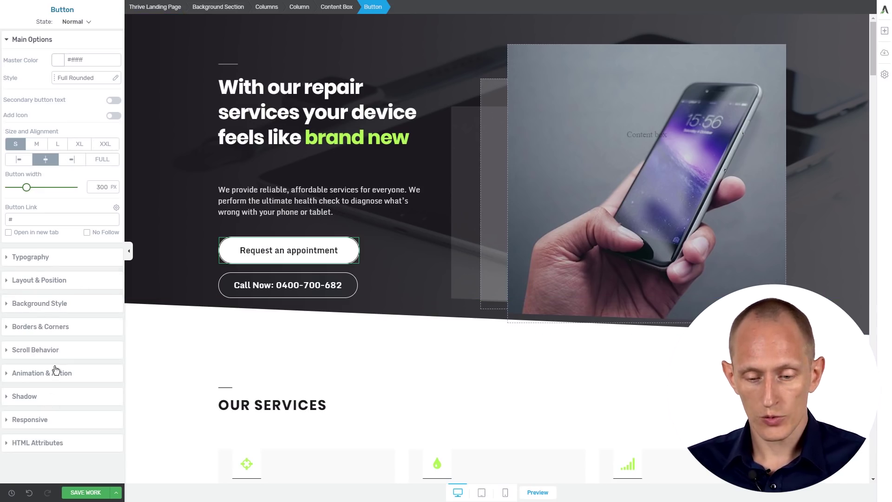
# - Set the Request an appointment button's Scroll Behavior to Sticky on all devices until End of Page
pyautogui.click(78, 355)
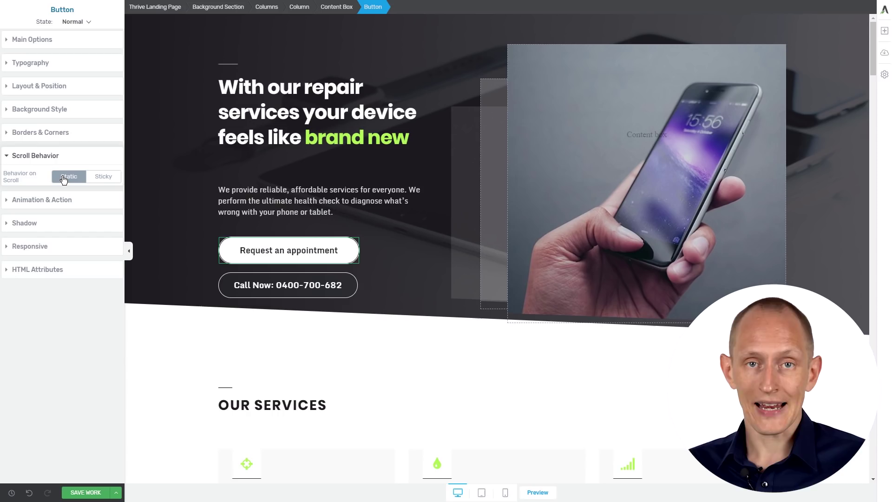
pyautogui.click(99, 179)
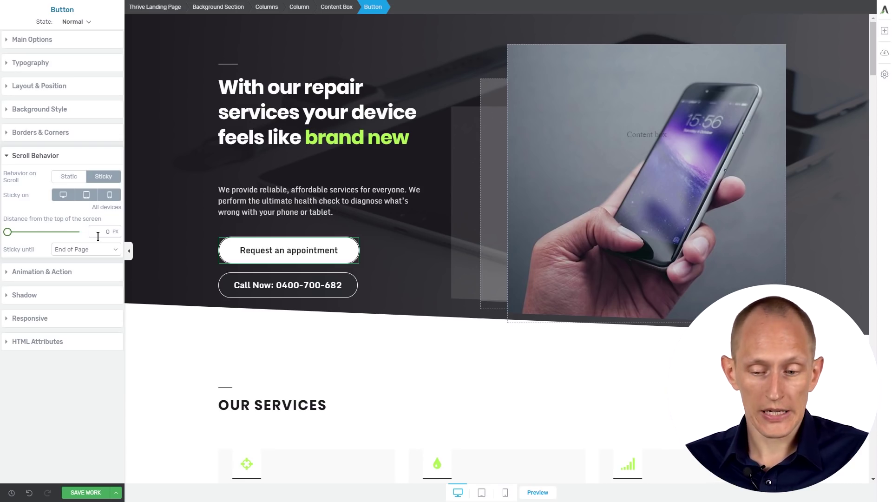
# - Limit the button's stickiness to desktop and tablet, 209 px from the top, until End of Page
pyautogui.click(110, 195)
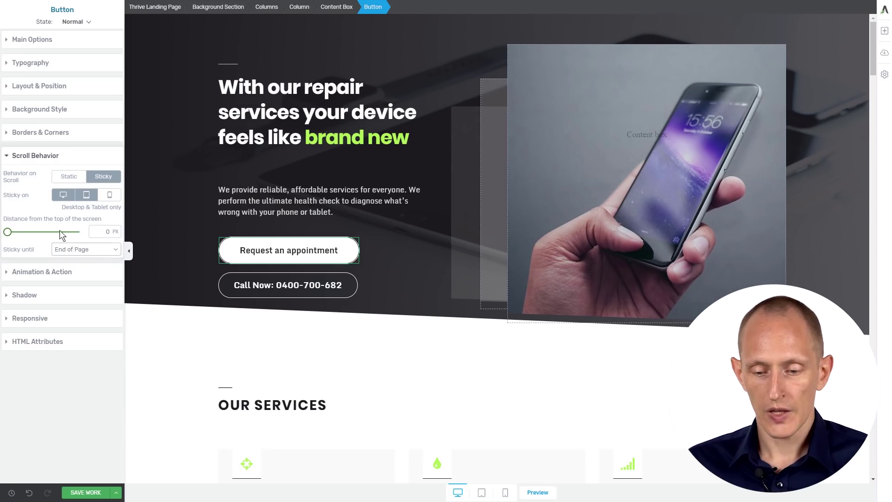
pyautogui.moveTo(8, 231); pyautogui.dragTo(36, 232)
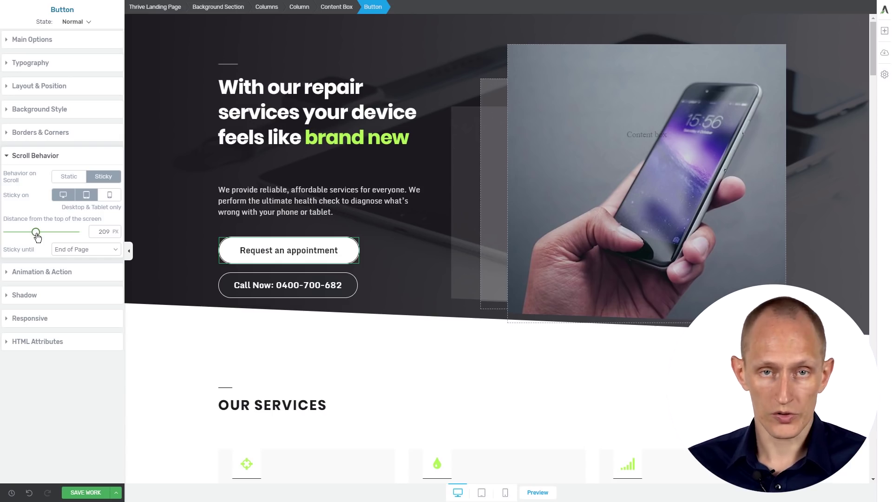
pyautogui.click(80, 251)
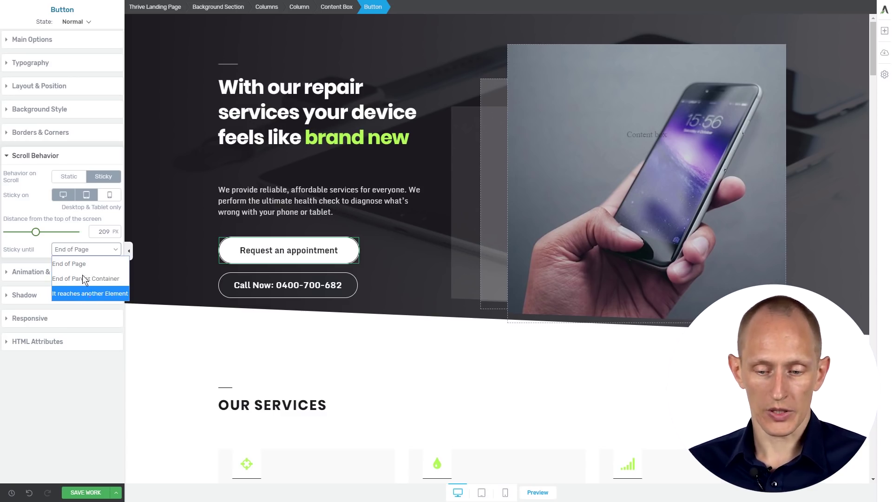
pyautogui.click(69, 263)
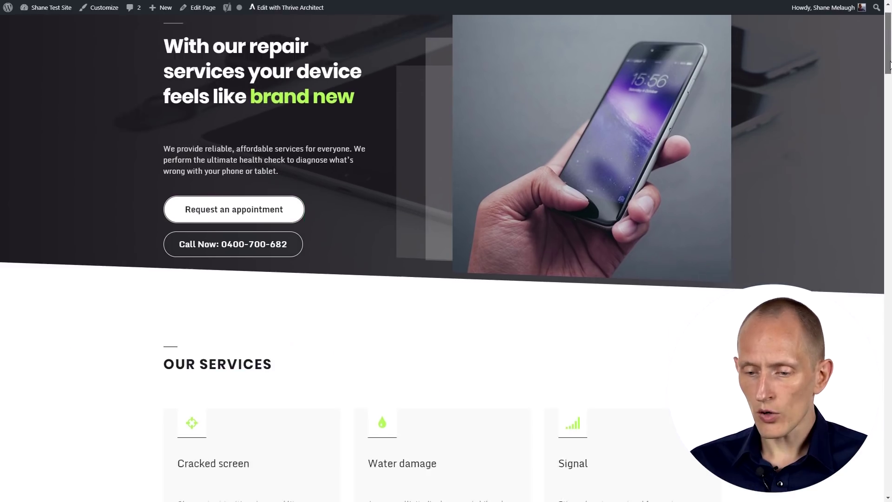
pyautogui.scroll(-5, 889, 95)
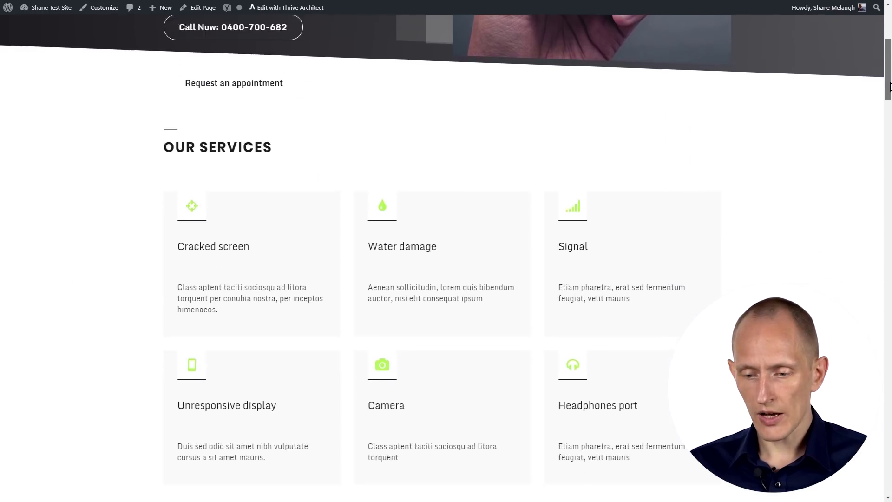
pyautogui.scroll(-4, 889, 95)
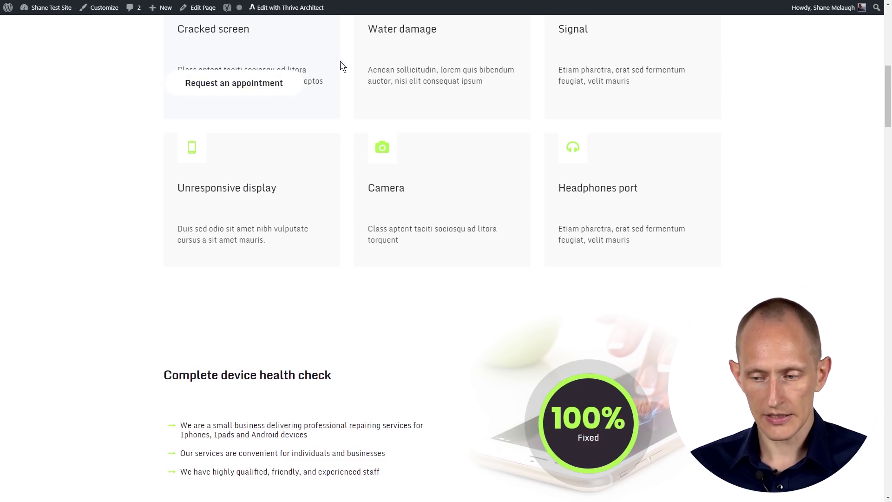
pyautogui.moveTo(886, 95)
pyautogui.mouseDown()
pyautogui.moveTo(888, 269)
pyautogui.moveTo(864, 47)
pyautogui.mouseUp()
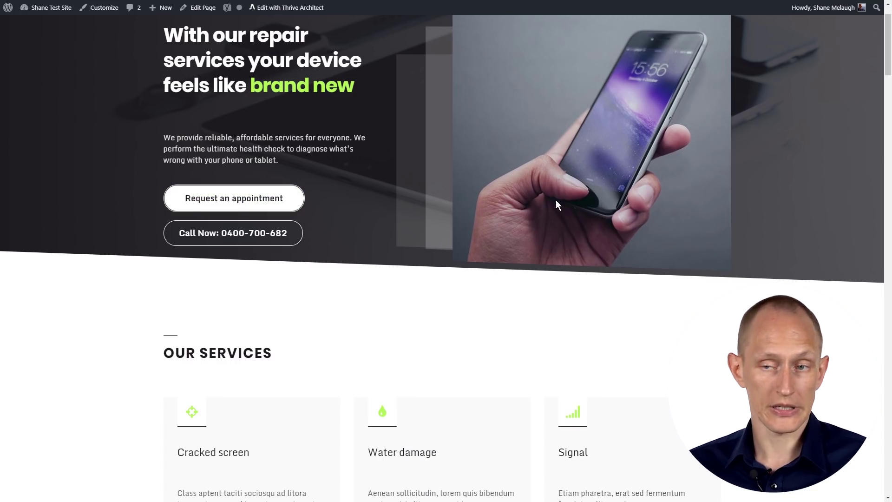
pyautogui.moveTo(888, 58); pyautogui.dragTo(875, 31)
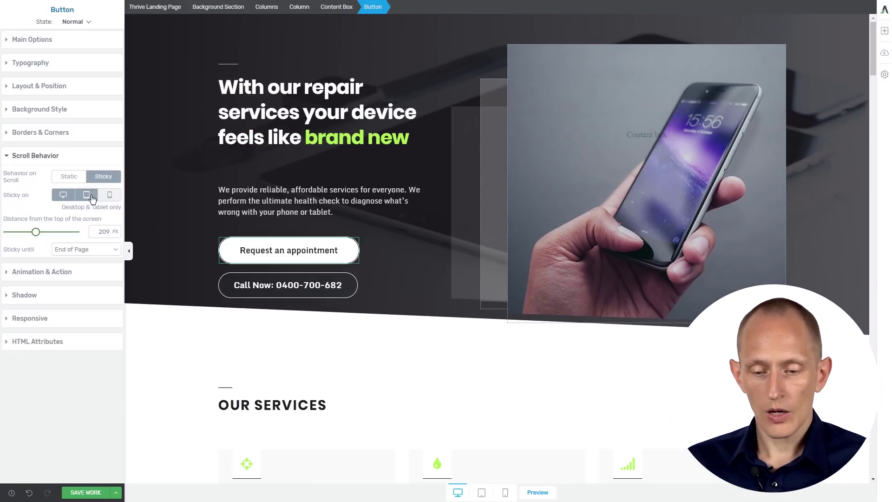
# - Return the appointment button to Static, then apply the saved Test New header and edit it
pyautogui.click(74, 183)
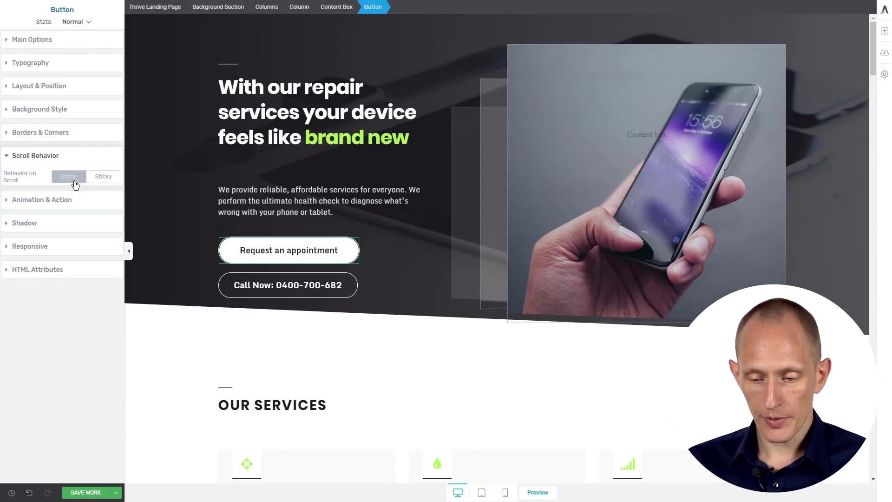
pyautogui.click(39, 160)
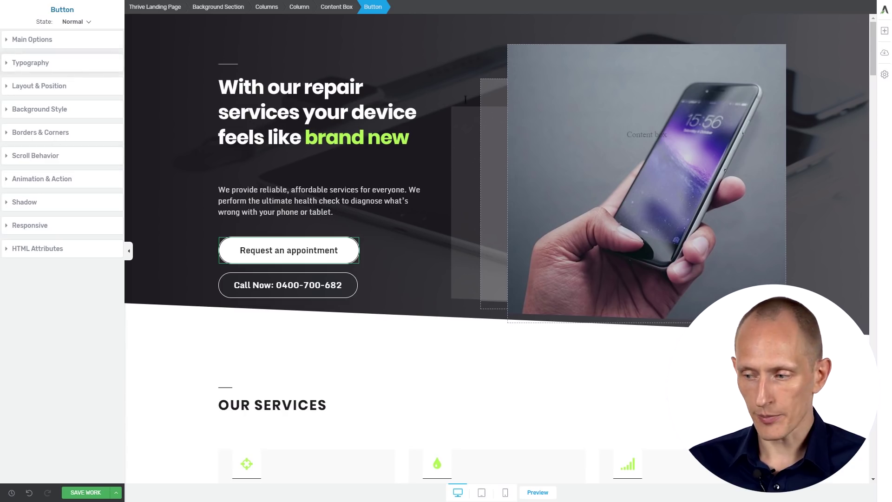
pyautogui.click(884, 82)
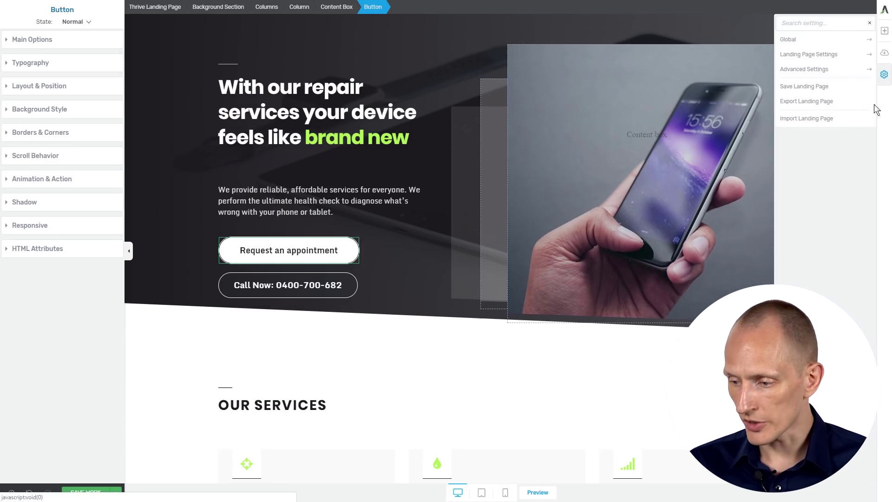
pyautogui.click(797, 41)
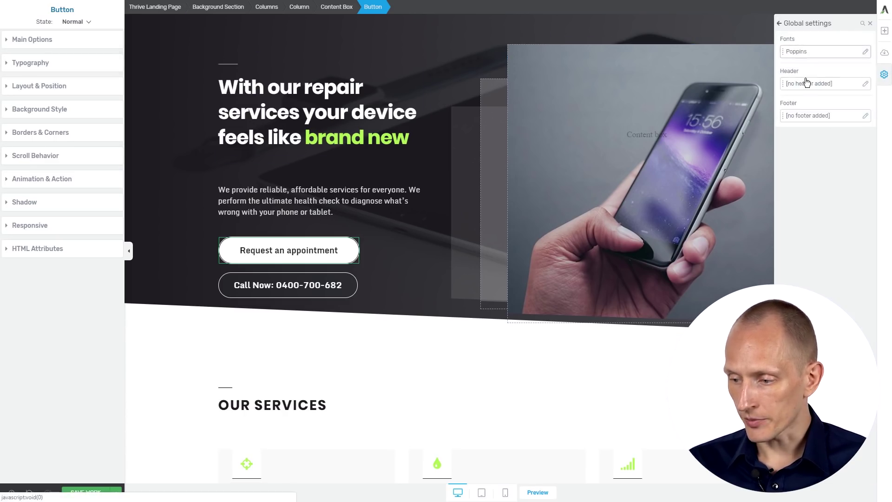
pyautogui.click(804, 81)
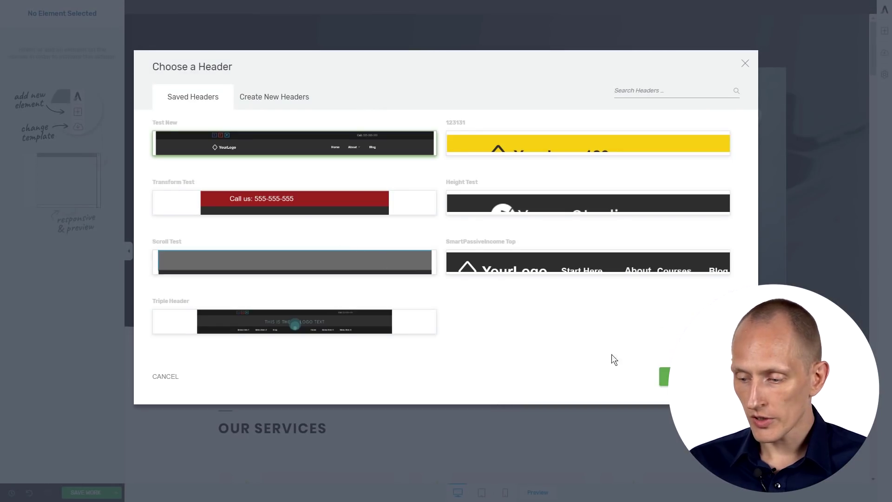
pyautogui.click(664, 376)
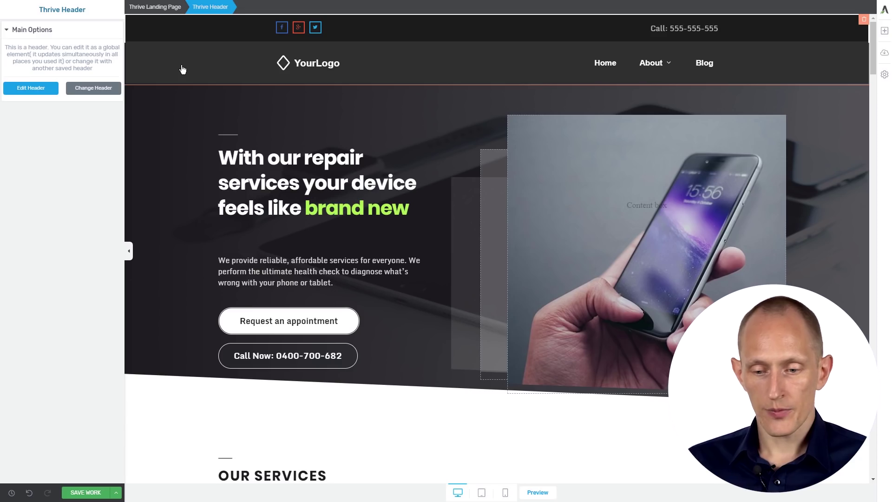
pyautogui.click(45, 90)
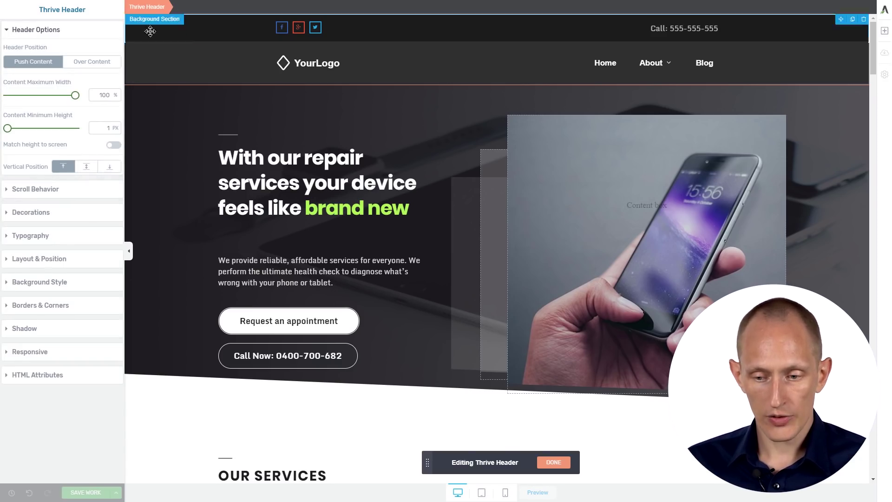
# - Keep the header's logo-and-menu bar Sticky until End of Page, then finish header editing with DONE
pyautogui.click(45, 191)
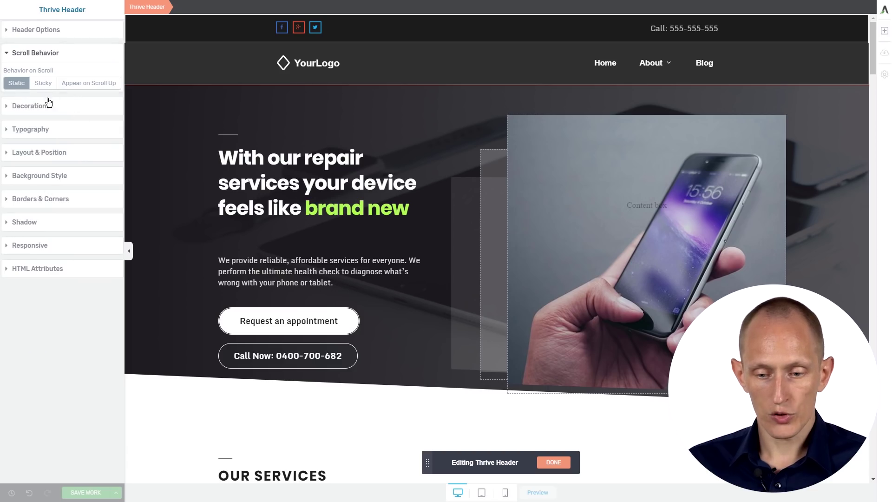
pyautogui.click(188, 57)
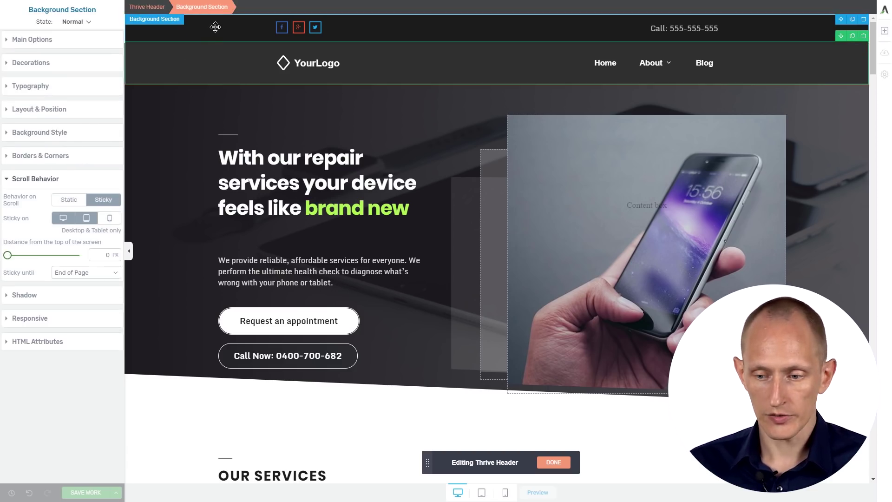
pyautogui.click(75, 200)
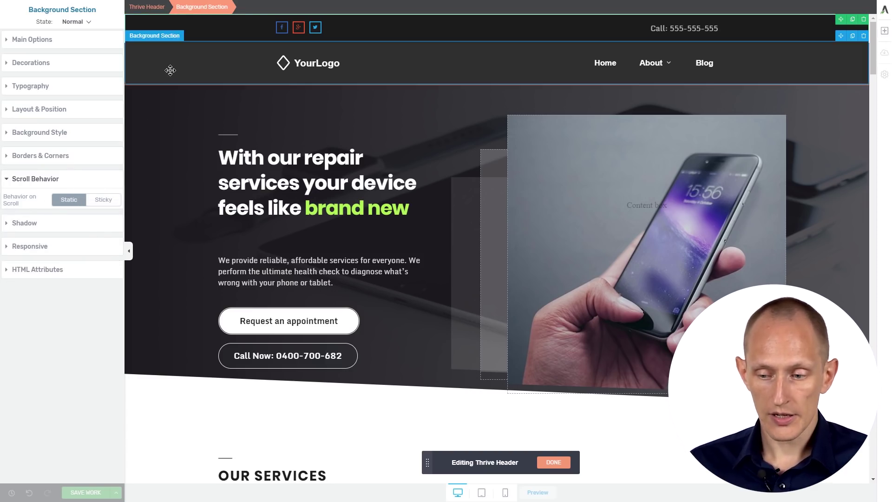
pyautogui.hotkey('ctrl', 'z')
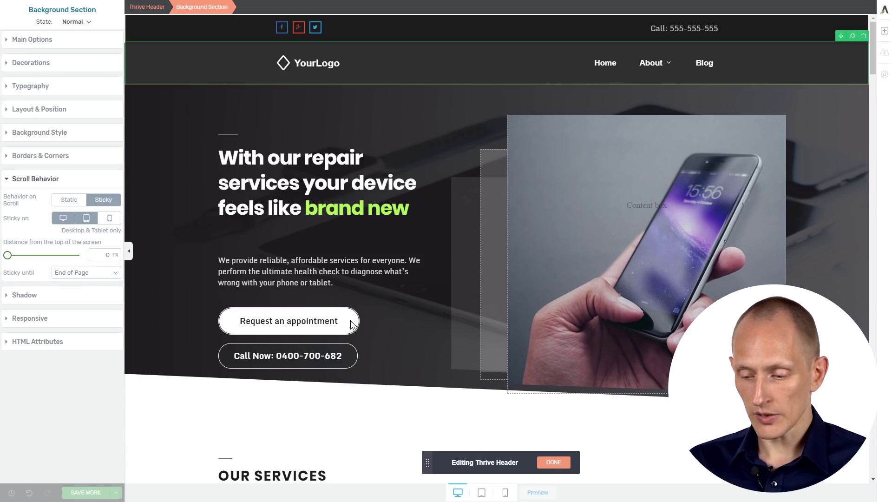
pyautogui.click(553, 462)
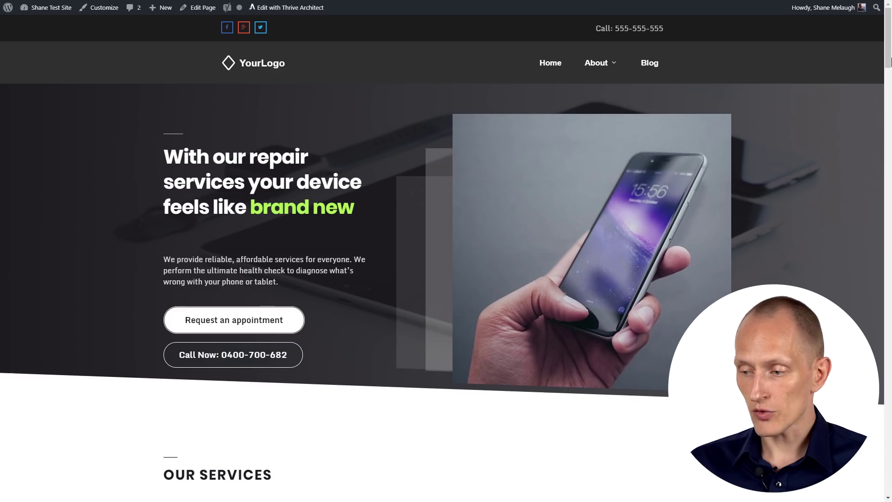
# - Scroll the live page down and back up, confirming the logo-and-menu bar stays pinned at the top
pyautogui.scroll(-4, 884, 98)
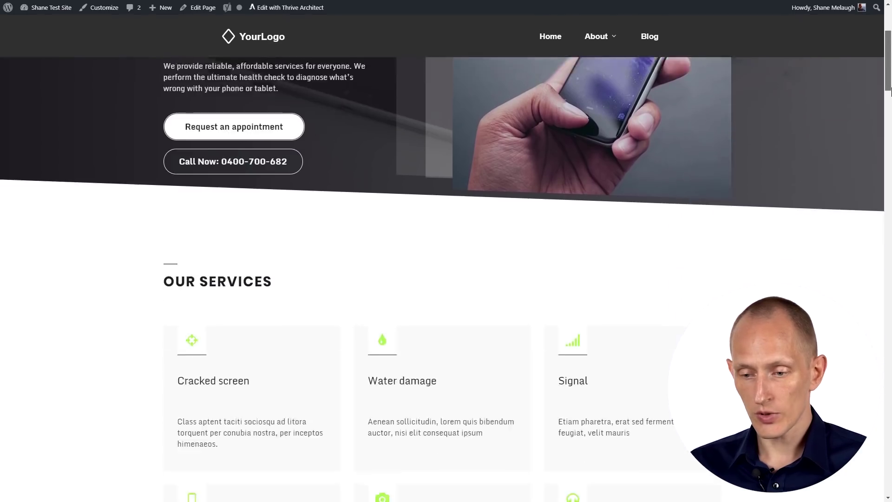
pyautogui.scroll(-13, 890, 90)
pyautogui.scroll(19, 889, 55)
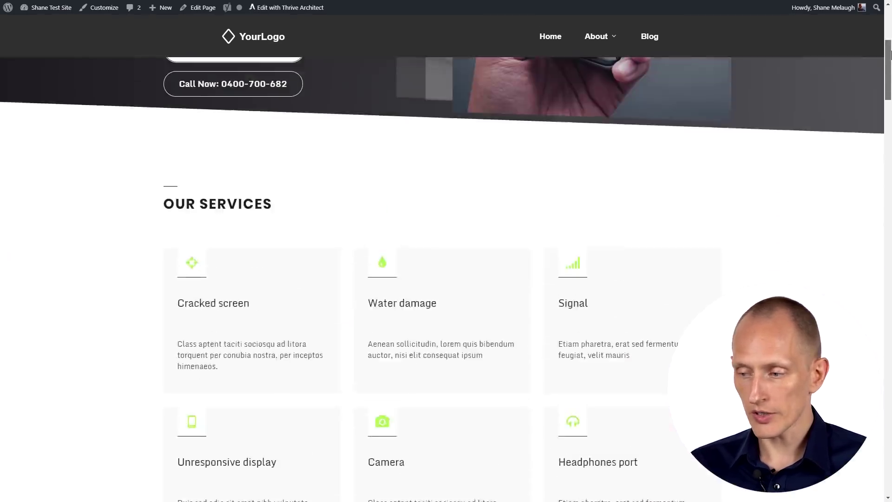
pyautogui.scroll(6, 889, 55)
pyautogui.scroll(-7, 889, 69)
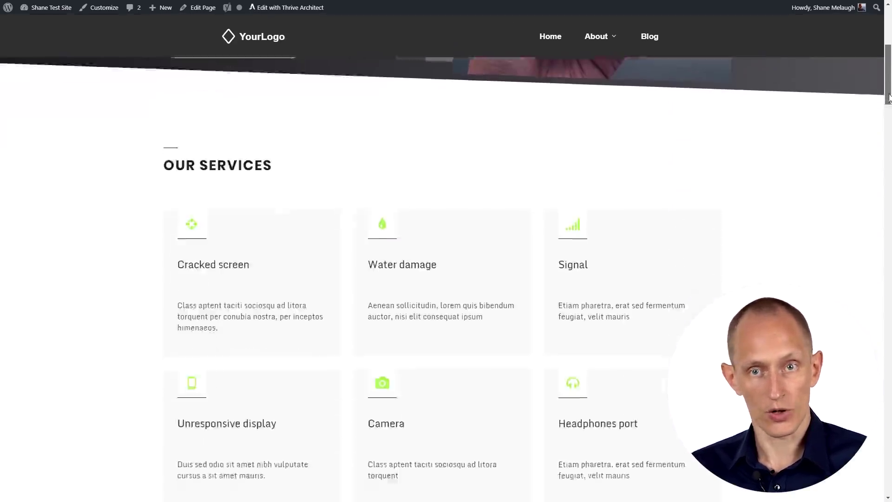
pyautogui.scroll(7, 889, 98)
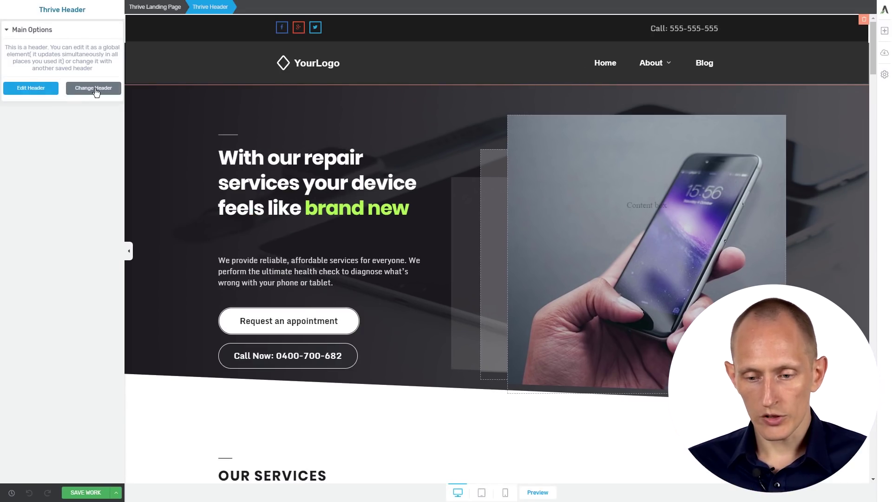
# - Replace the header with the saved Triple Header and make its menu row sticky on all devices
pyautogui.click(95, 89)
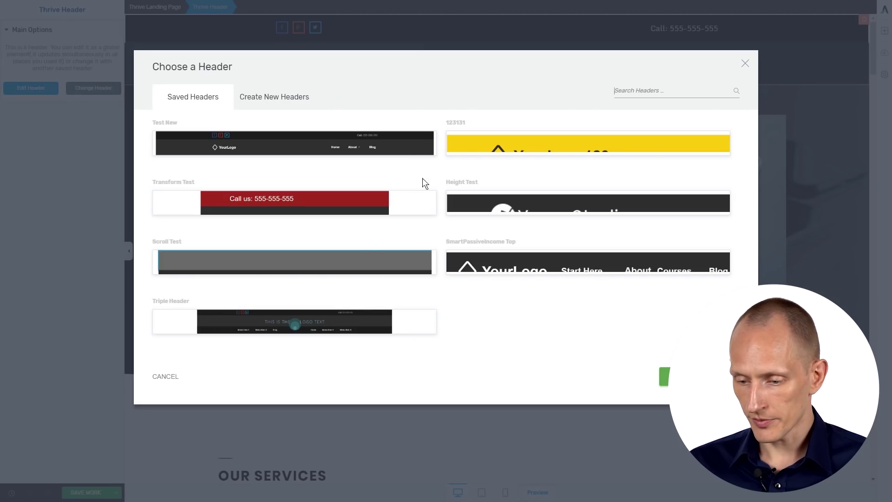
pyautogui.click(327, 312)
pyautogui.click(664, 376)
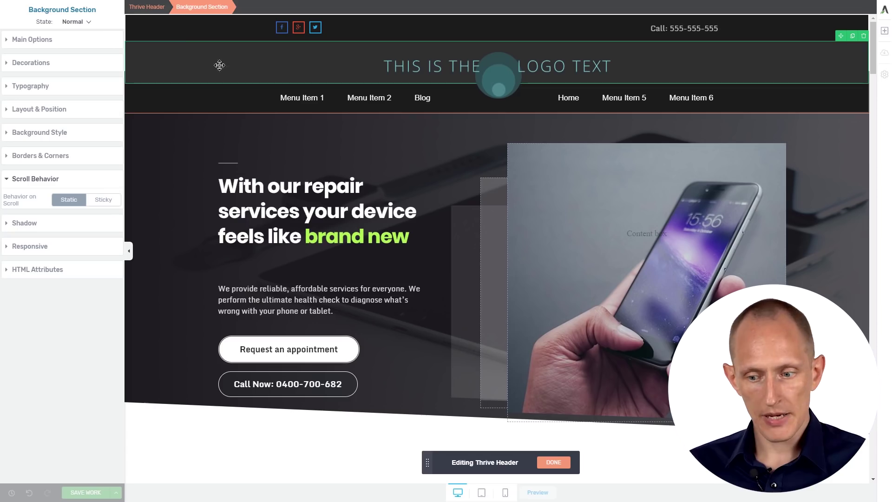
pyautogui.click(95, 200)
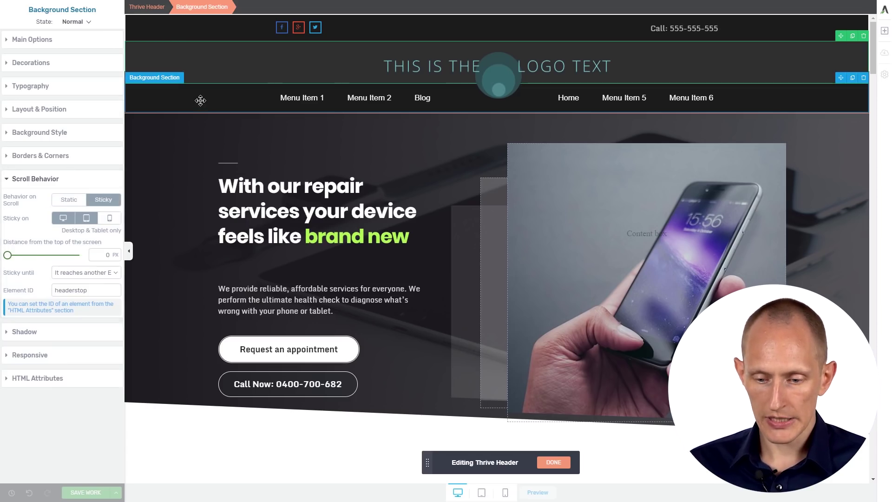
pyautogui.click(107, 200)
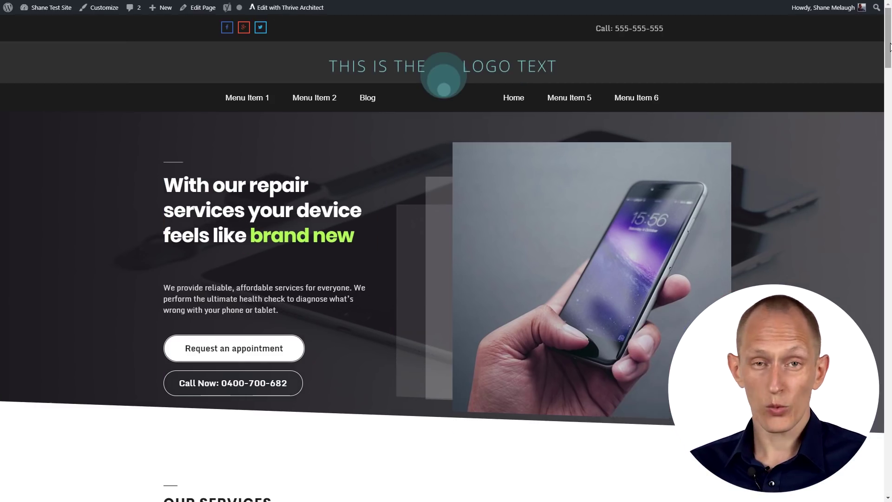
# - Scroll the live page down and back up to confirm the Triple Header's logo-text row stays pinned
pyautogui.scroll(-3, 890, 64)
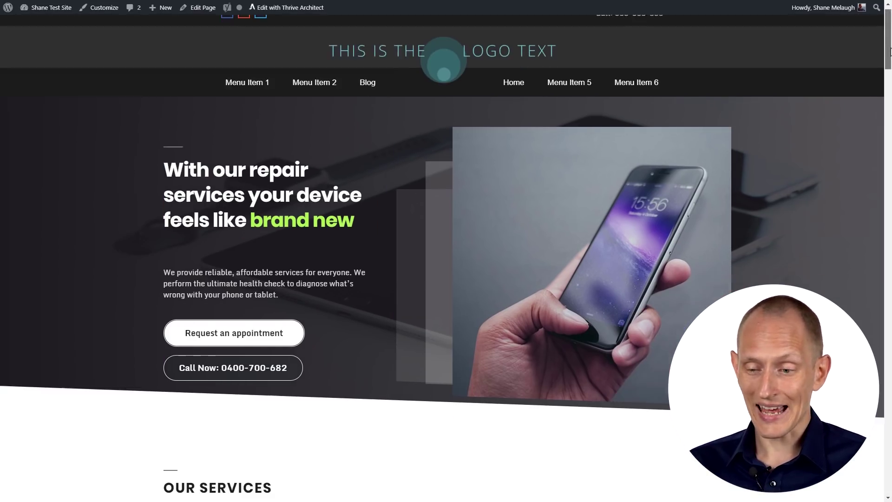
pyautogui.moveTo(890, 64); pyautogui.dragTo(890, 144)
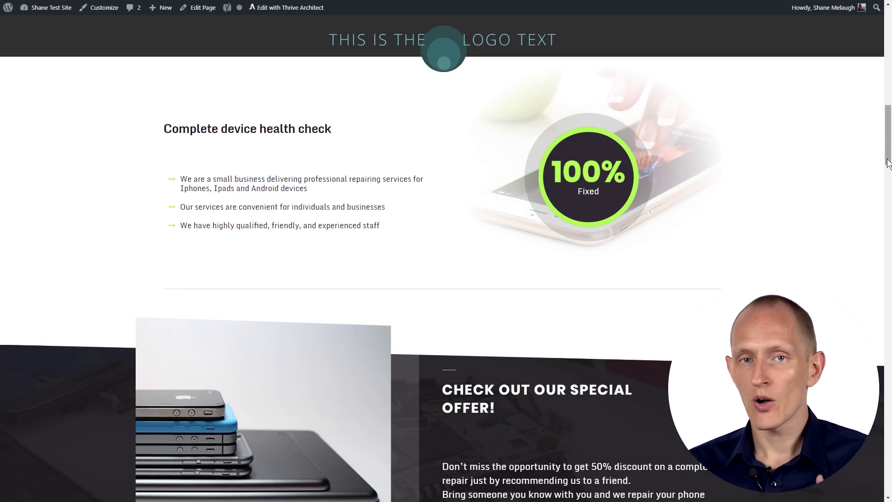
pyautogui.scroll(10, 888, 165)
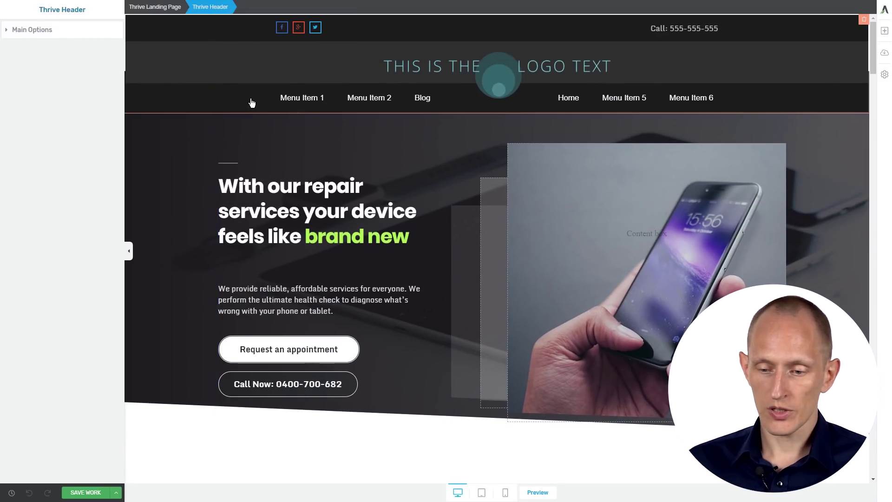
# - Open the Triple Header for editing and select its logo section
pyautogui.click(59, 37)
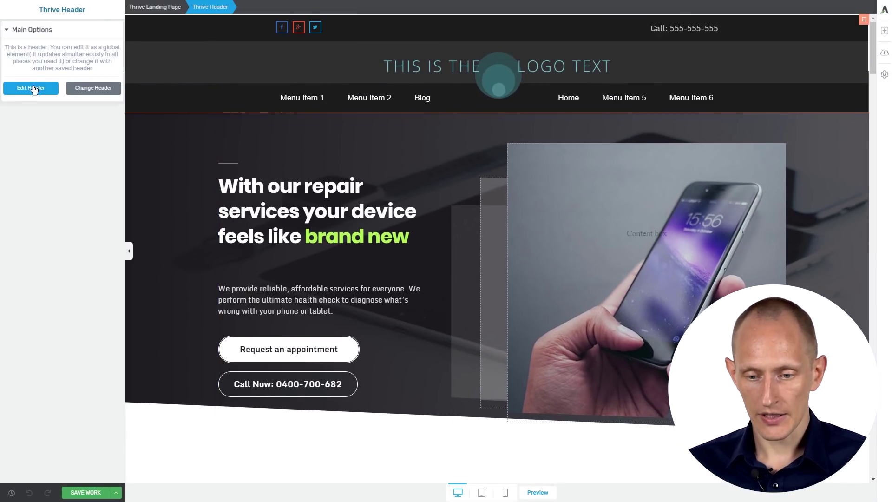
pyautogui.click(51, 89)
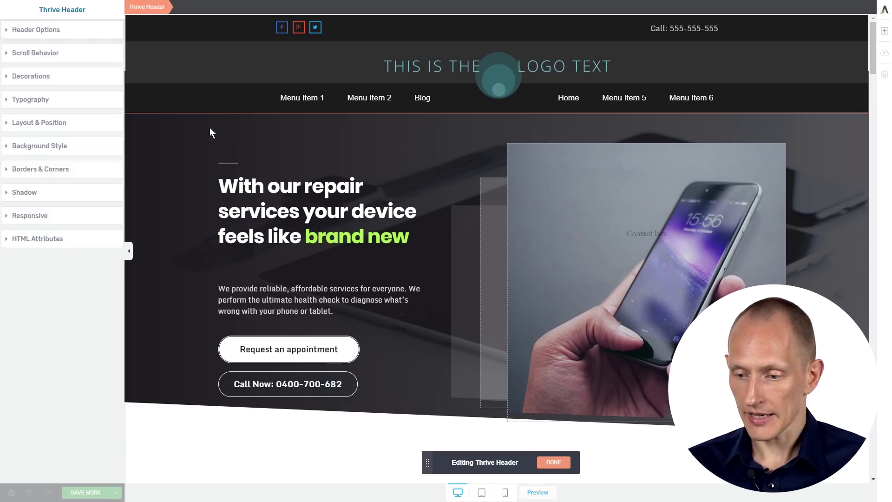
pyautogui.click(206, 65)
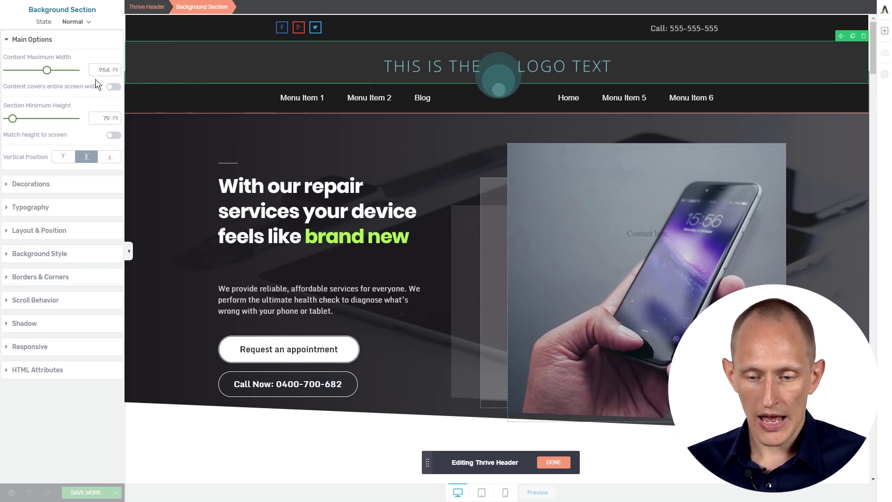
# - Make the section sticky 90 px from the screen top on desktop and tablet only
pyautogui.click(97, 119)
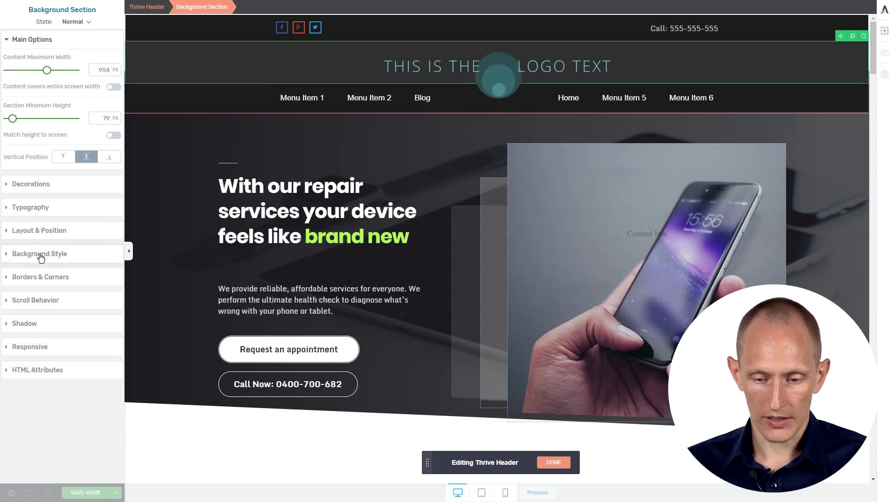
pyautogui.click(48, 231)
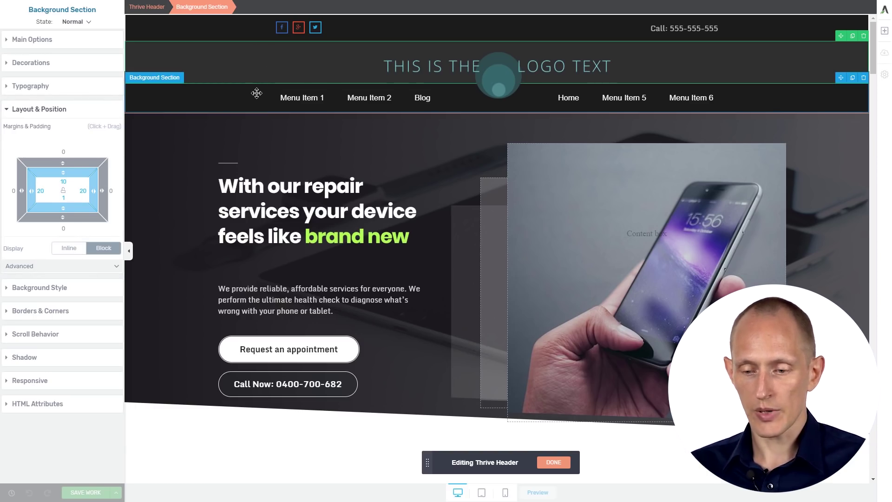
pyautogui.click(43, 335)
pyautogui.write('90')
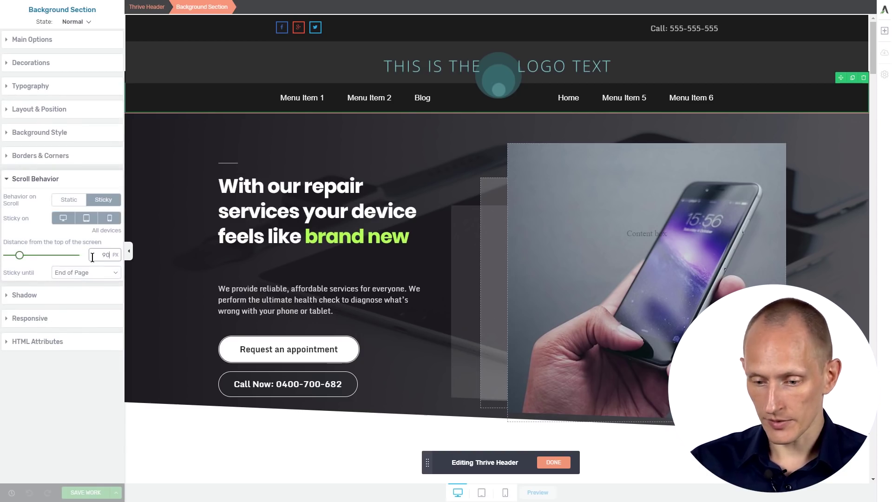
pyautogui.click(110, 218)
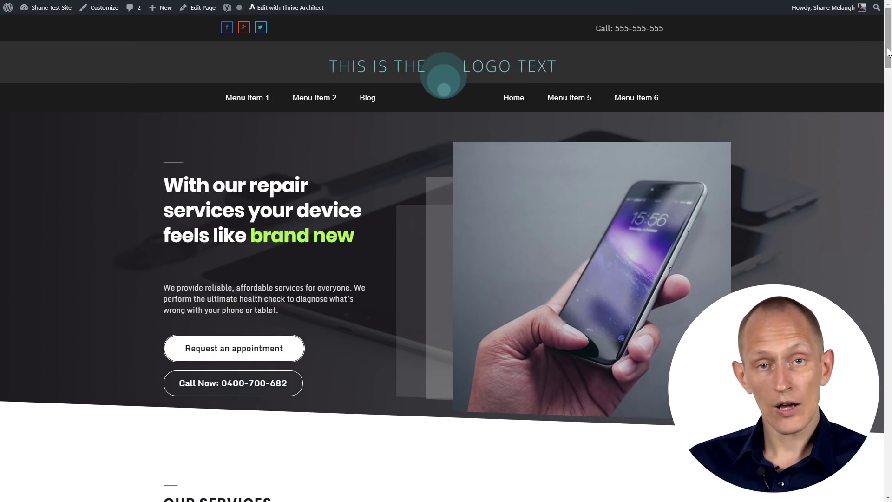
# - Scroll the live page down and back up to check the logo and menu bars stay pinned
pyautogui.scroll(-10, 889, 133)
pyautogui.moveTo(889, 134)
pyautogui.mouseDown()
pyautogui.moveTo(889, 165)
pyautogui.moveTo(890, 39)
pyautogui.moveTo(889, 107)
pyautogui.mouseUp()
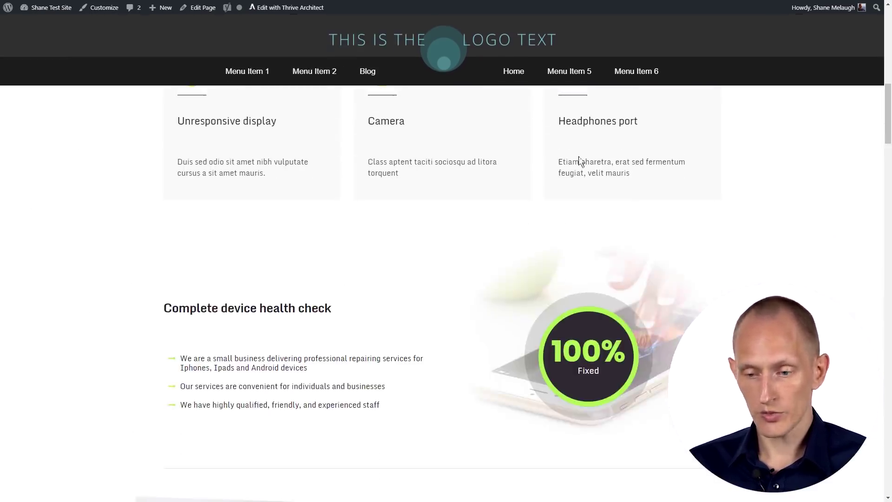
pyautogui.scroll(12, 578, 158)
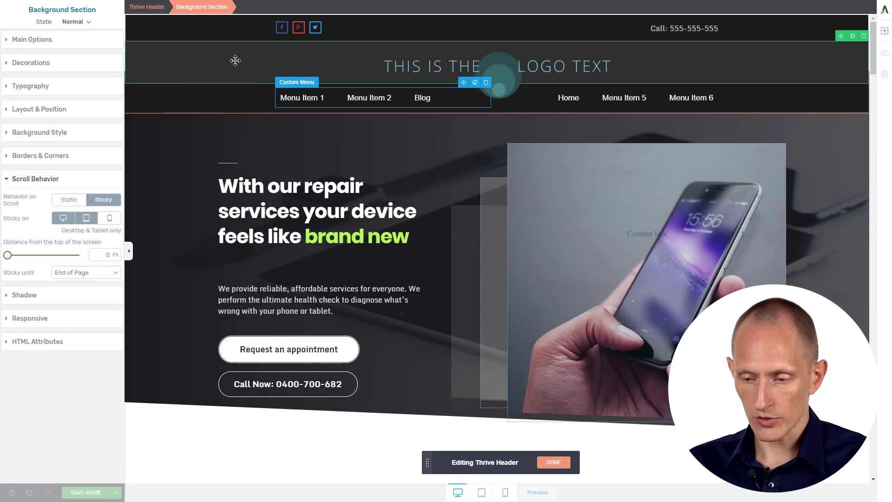
# - Make the logo bar stay sticky until it reaches the element with ID 'stop'
pyautogui.click(80, 272)
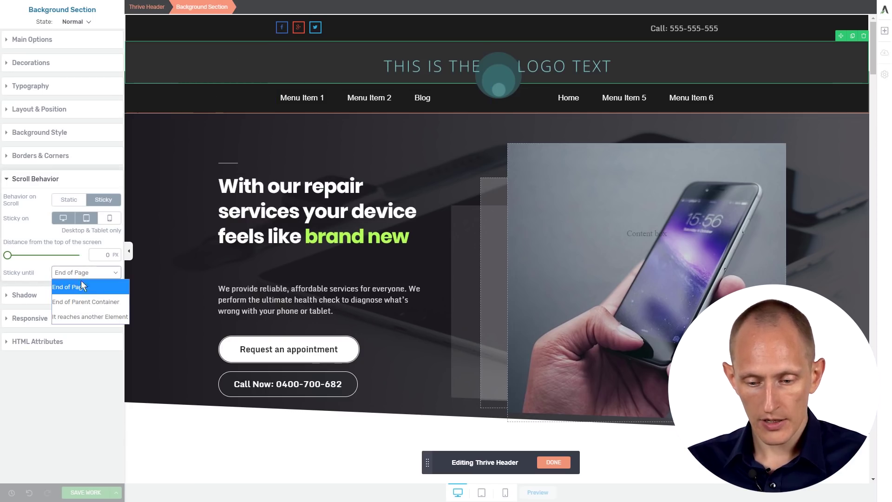
pyautogui.click(88, 317)
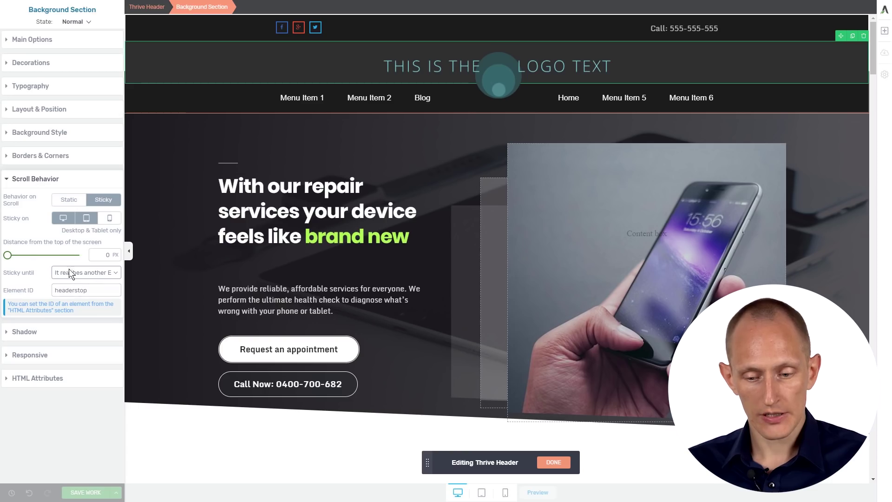
pyautogui.click(112, 291)
pyautogui.doubleClick(103, 290)
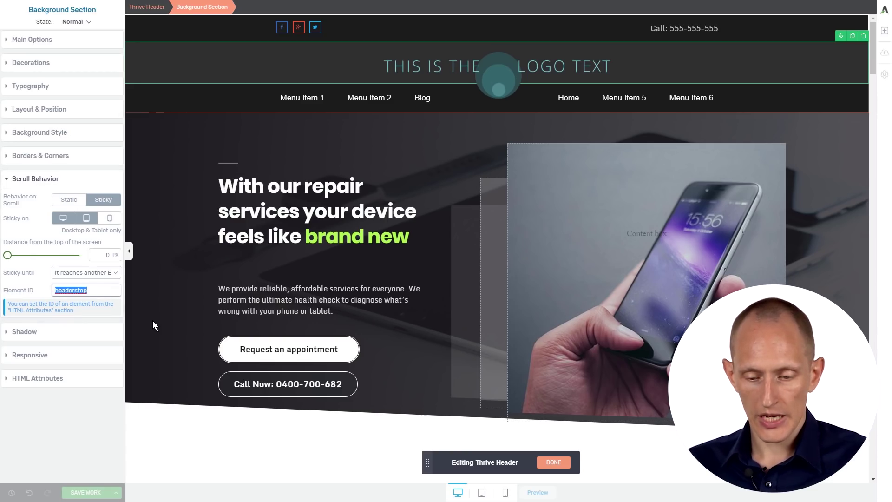
pyautogui.click(106, 291)
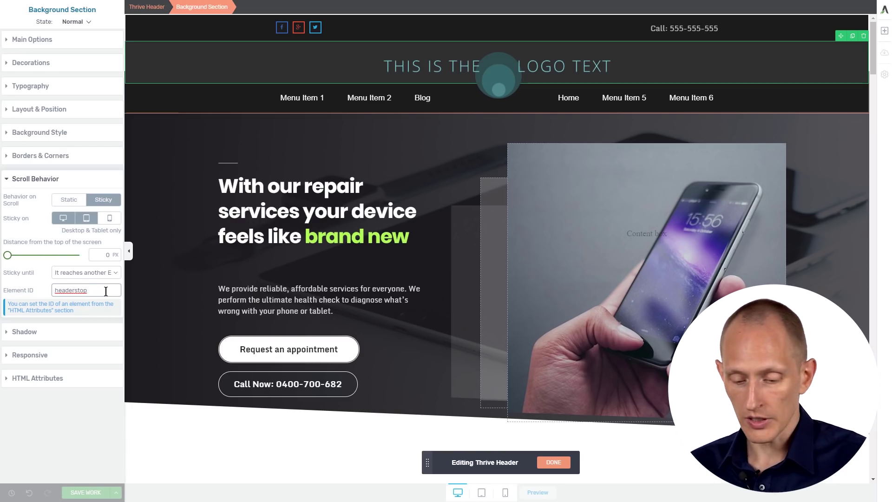
pyautogui.doubleClick(106, 291)
pyautogui.write('st')
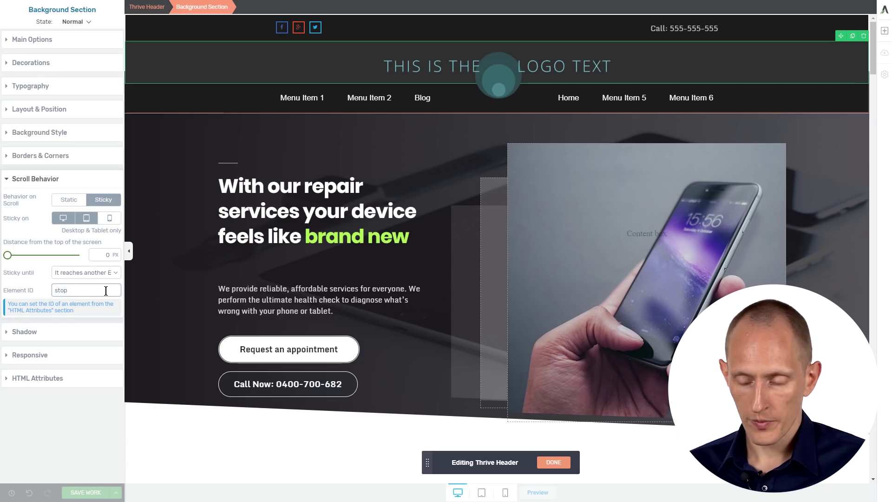
# - Set the menu bar section to stop sticking when it reaches another element too
pyautogui.click(233, 100)
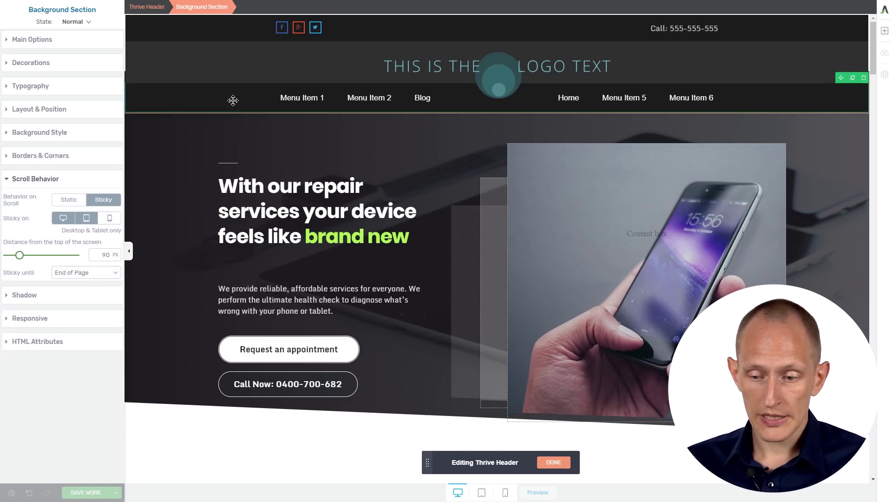
pyautogui.click(73, 277)
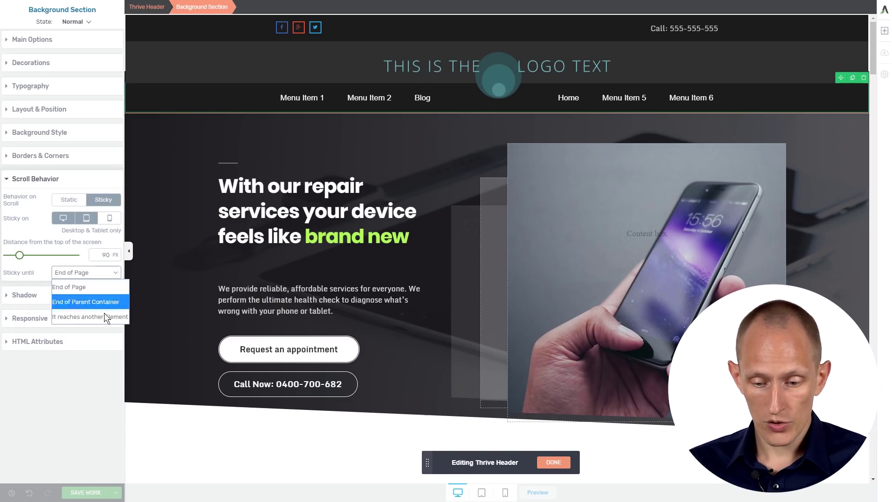
pyautogui.click(88, 311)
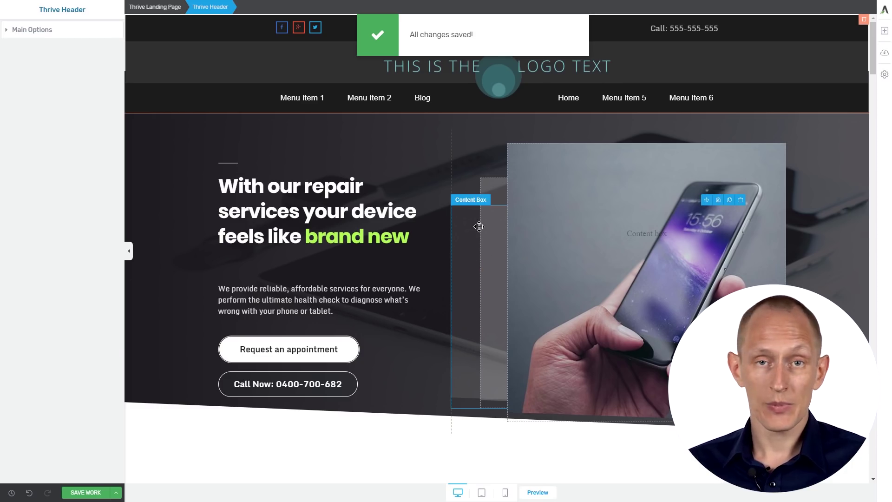
pyautogui.scroll(-15, 782, 120)
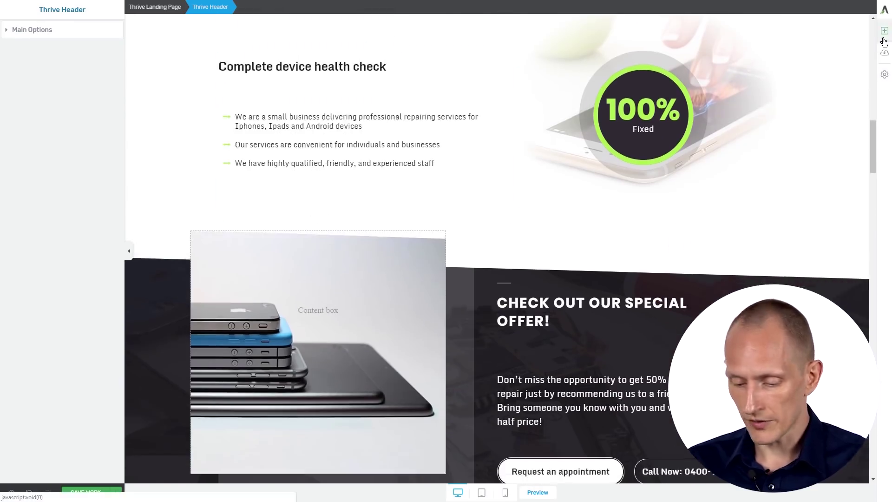
pyautogui.click(884, 31)
# - Drop a Divider below the health check section and begin entering its HTML ID
pyautogui.write('divi')
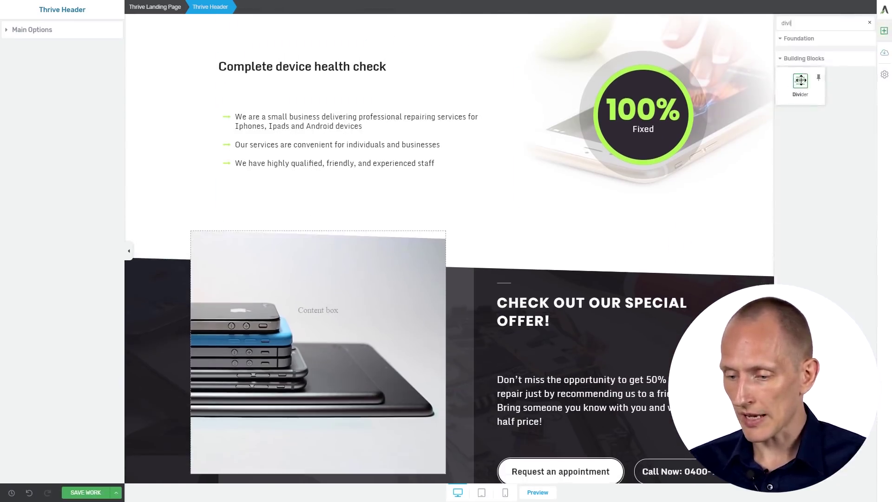
pyautogui.moveTo(800, 84); pyautogui.dragTo(506, 193)
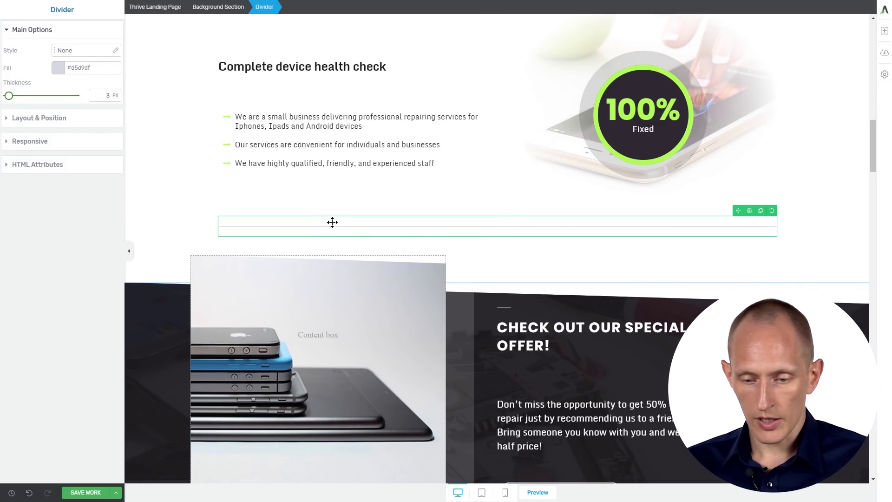
pyautogui.click(77, 162)
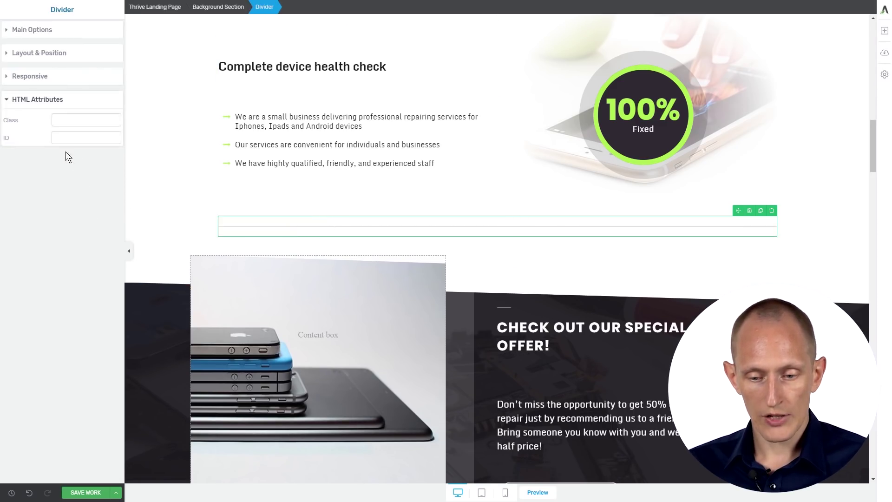
pyautogui.click(79, 136)
pyautogui.write('s')
pyautogui.write('ec')
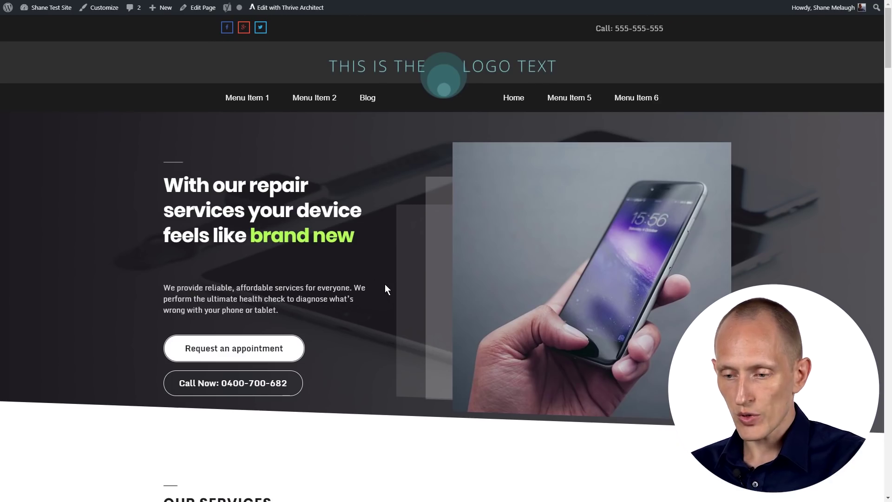
# - Reload the live page and scroll past the divider to see the header release
pyautogui.press('F5')
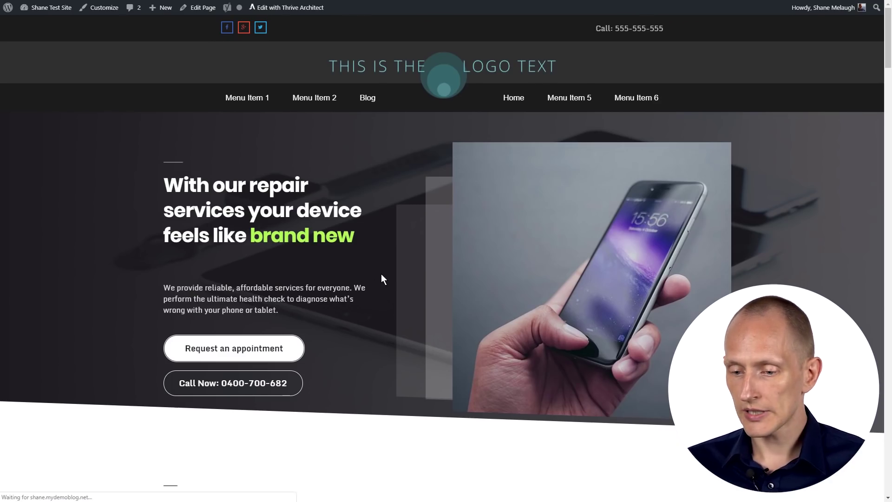
pyautogui.scroll(-15, 890, 131)
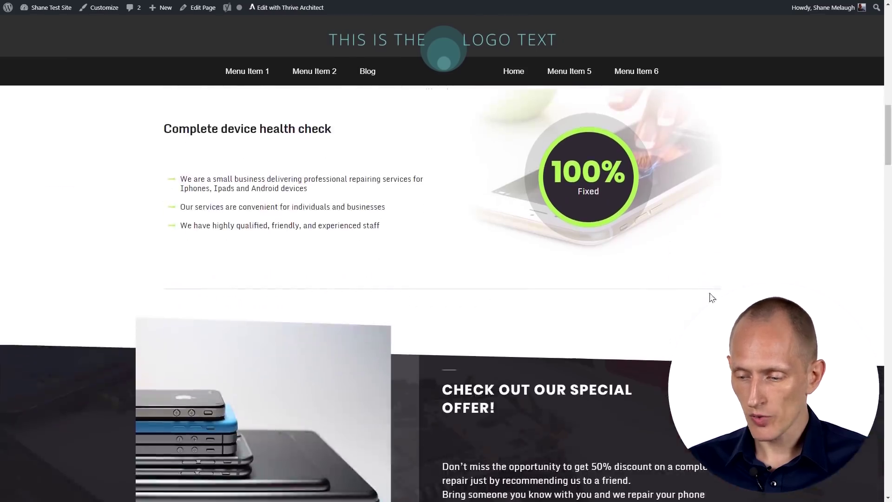
pyautogui.scroll(-2, 888, 155)
pyautogui.scroll(-9, 888, 156)
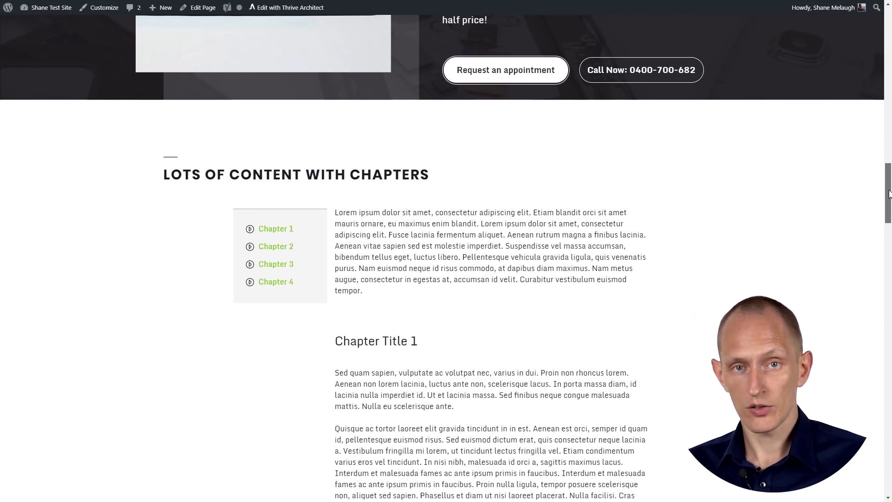
pyautogui.moveTo(888, 193)
pyautogui.mouseDown()
pyautogui.moveTo(888, 223)
pyautogui.moveTo(888, 188)
pyautogui.mouseUp()
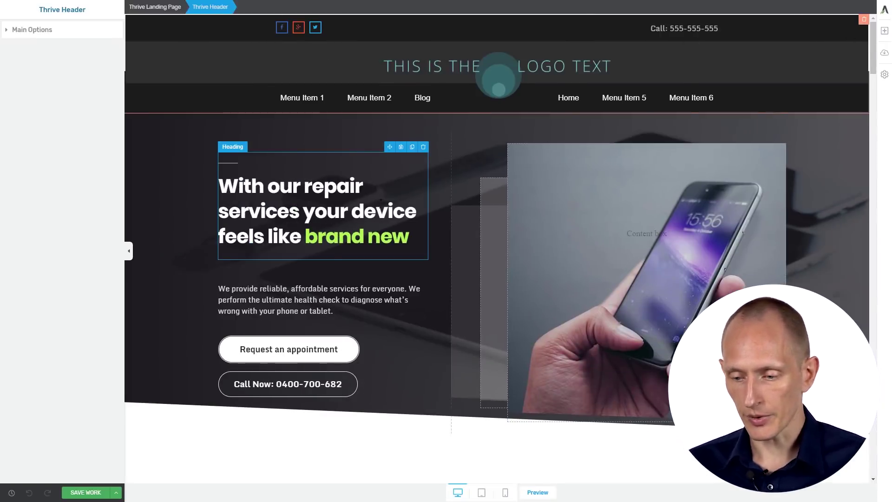
# - Set the chapter list box sticky 30 px from top until End of Parent Container
pyautogui.scroll(-20, 494, 209)
pyautogui.scroll(-13, 495, 209)
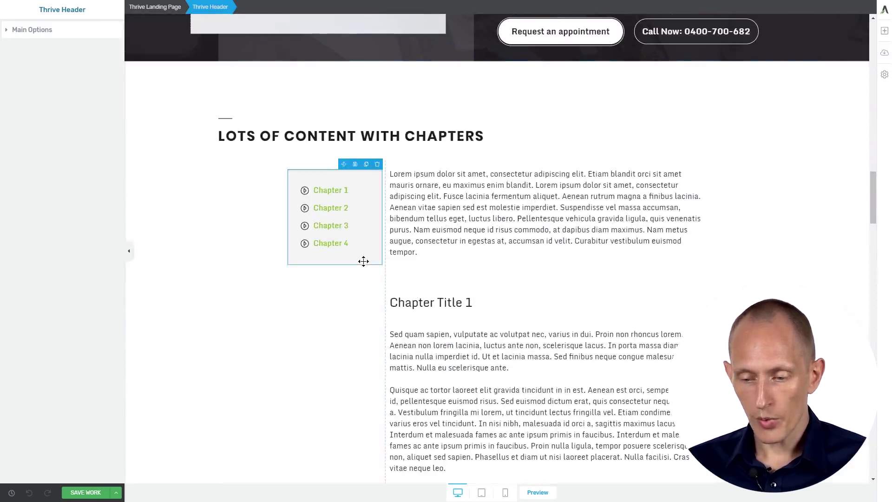
pyautogui.click(363, 261)
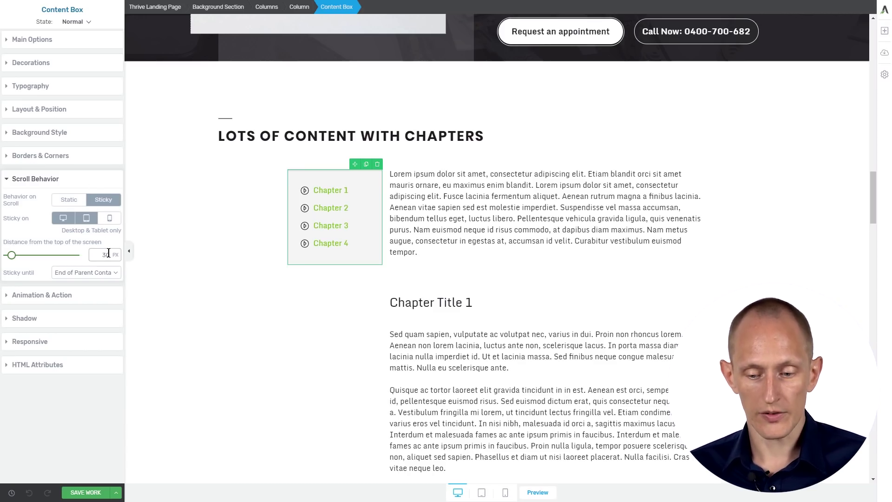
pyautogui.click(87, 274)
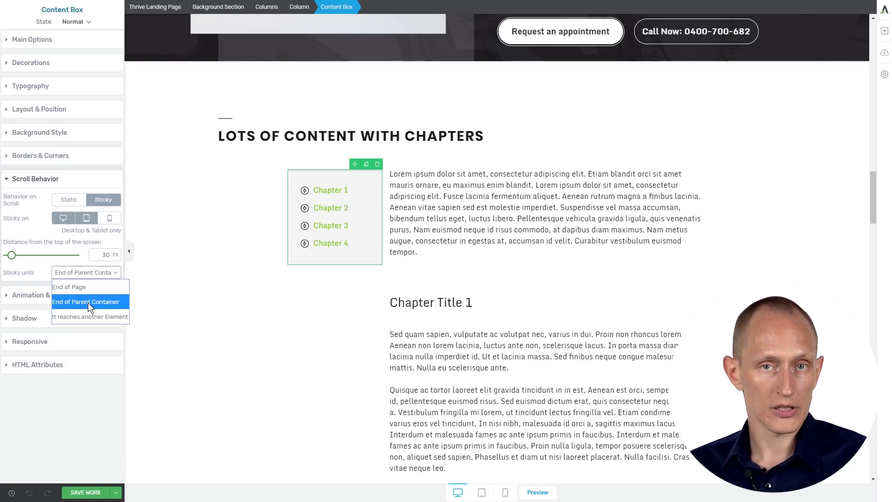
pyautogui.click(88, 302)
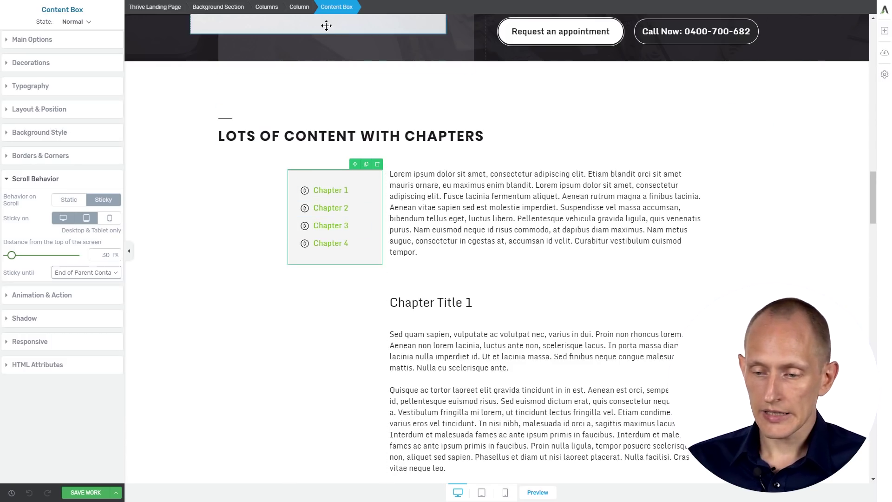
# - Scroll up and down to test the chapter box stays pinned within its column
pyautogui.click(305, 12)
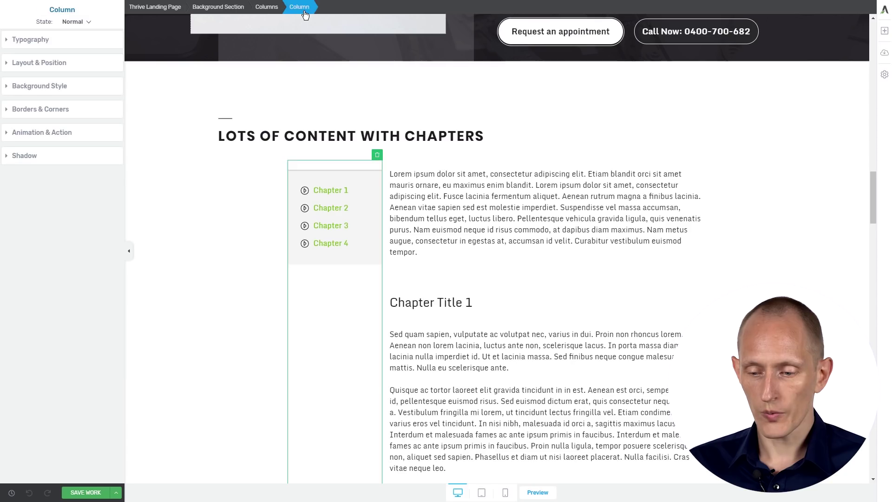
pyautogui.scroll(-10, 481, 221)
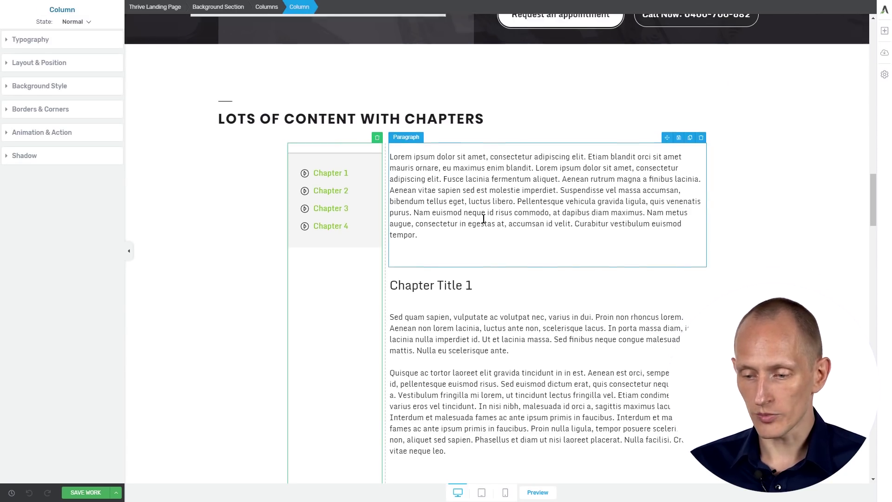
pyautogui.scroll(-10, 481, 223)
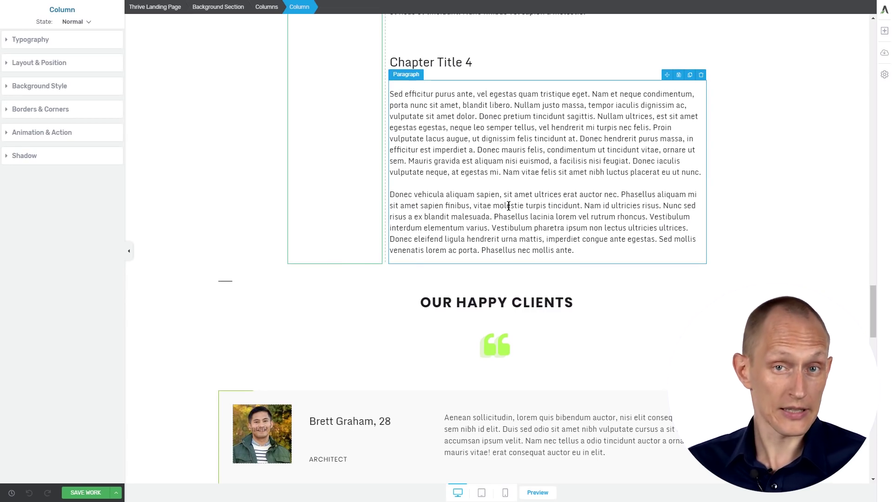
pyautogui.scroll(15, 530, 205)
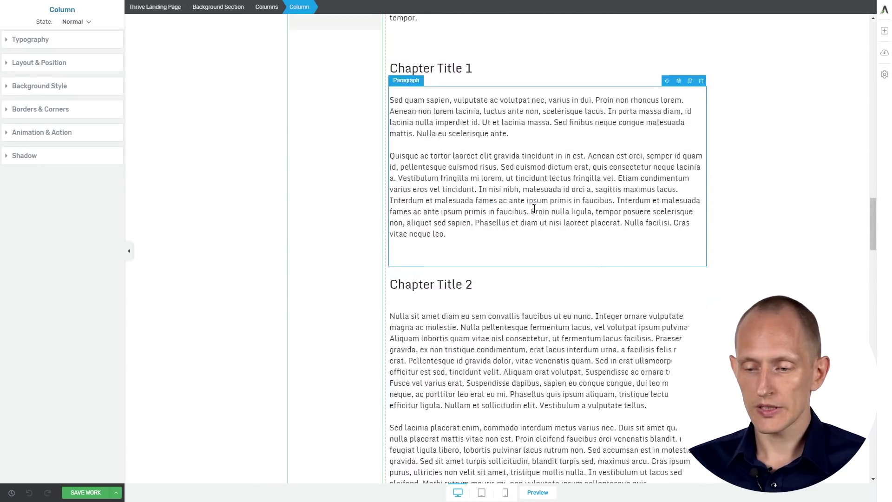
pyautogui.scroll(-4, 388, 186)
pyautogui.scroll(3, 388, 186)
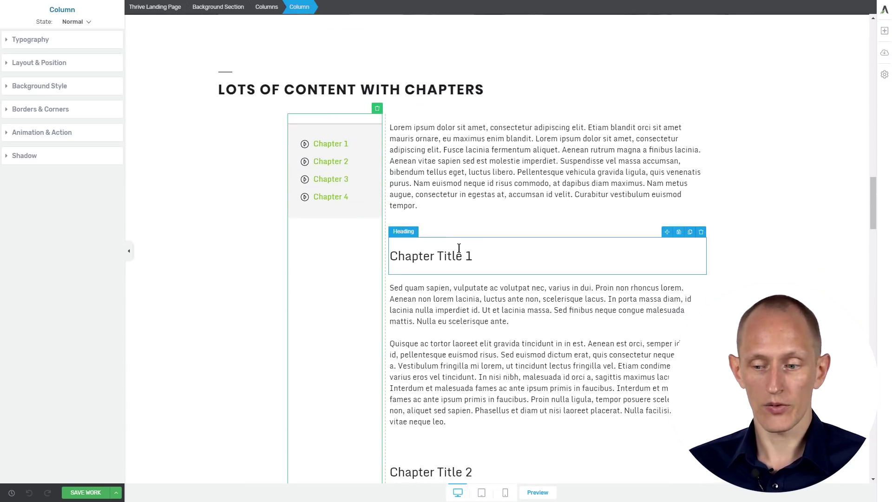
pyautogui.click(370, 213)
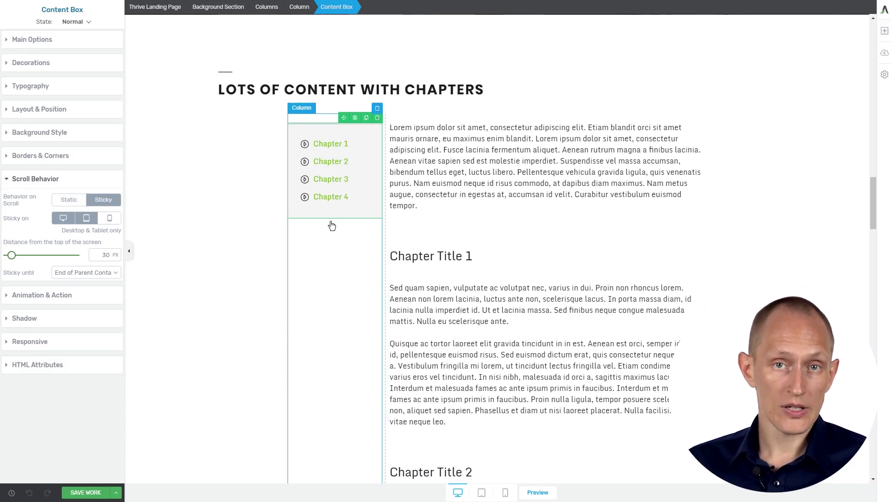
# - Copy 'chapter1' from the Chapter 1 link and set it as Chapter Title 1's ID
pyautogui.click(336, 145)
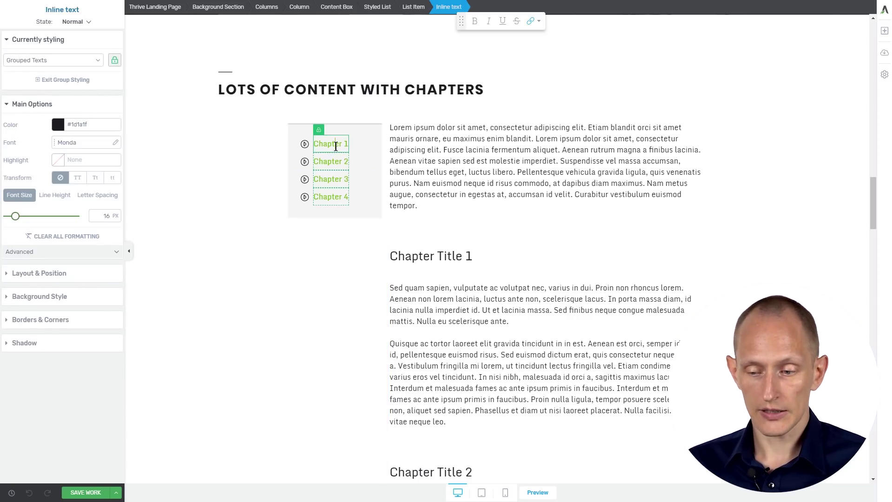
pyautogui.click(532, 21)
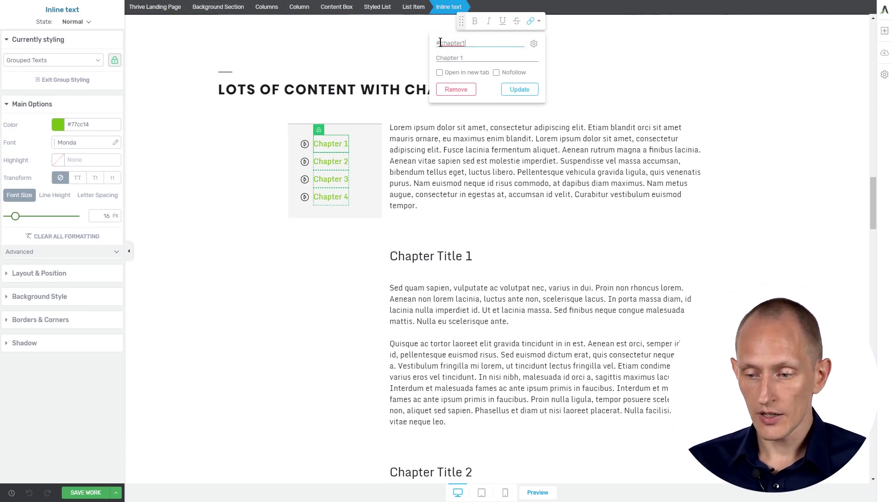
pyautogui.doubleClick(455, 43)
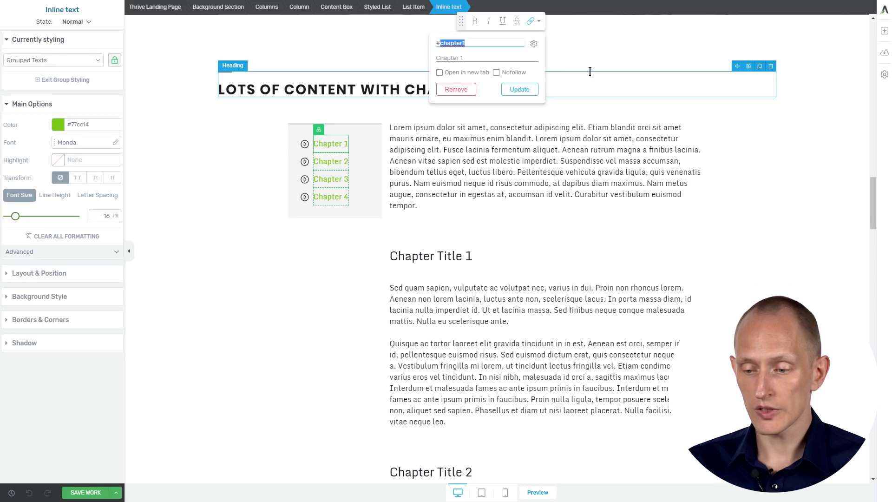
pyautogui.click(514, 262)
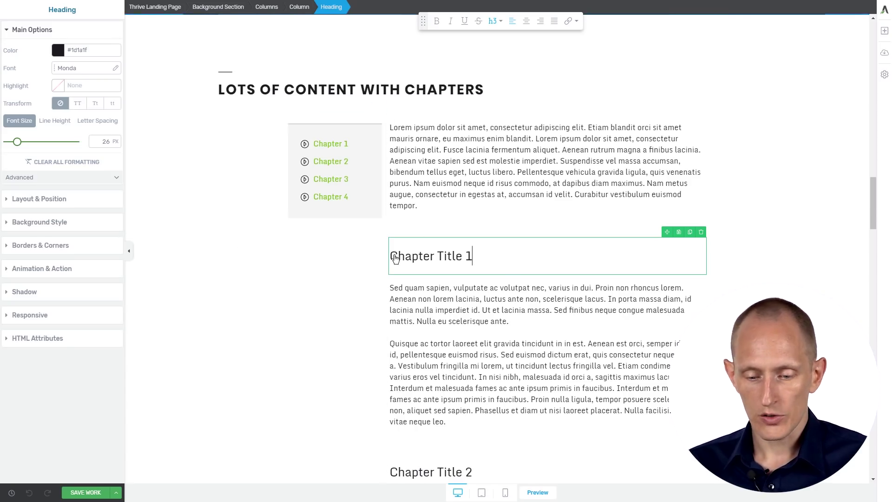
pyautogui.click(60, 338)
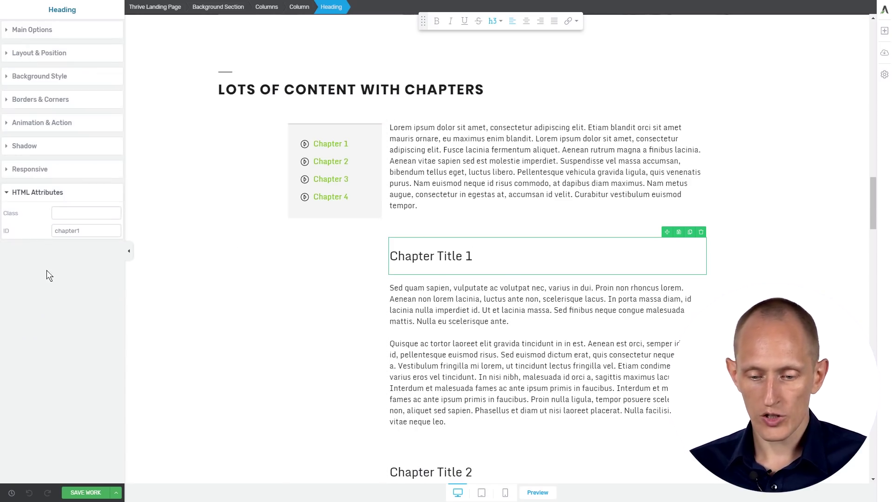
pyautogui.doubleClick(89, 231)
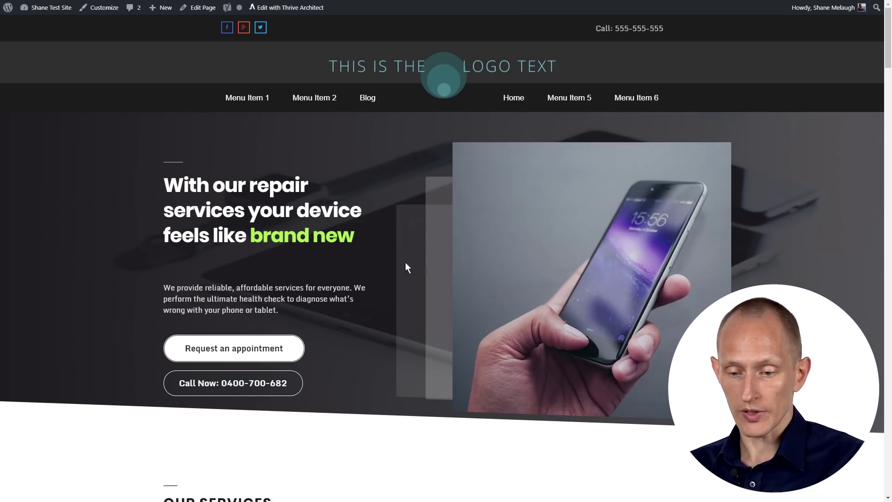
# - Test that the Chapter 3 and Chapter 2 links jump to their sections
pyautogui.scroll(-15, 346, 236)
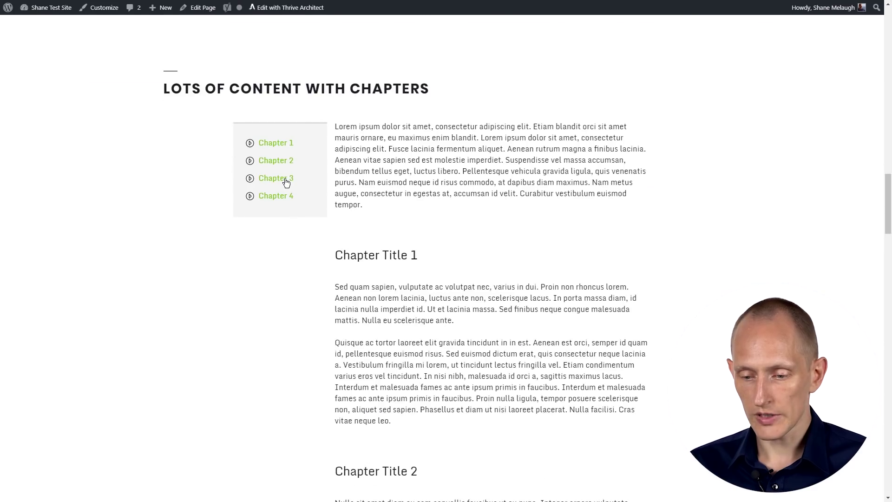
pyautogui.click(286, 180)
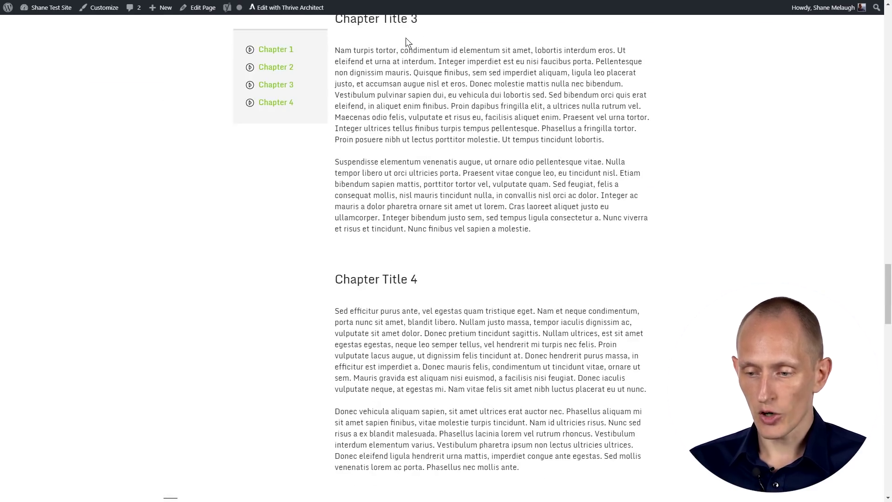
pyautogui.click(281, 74)
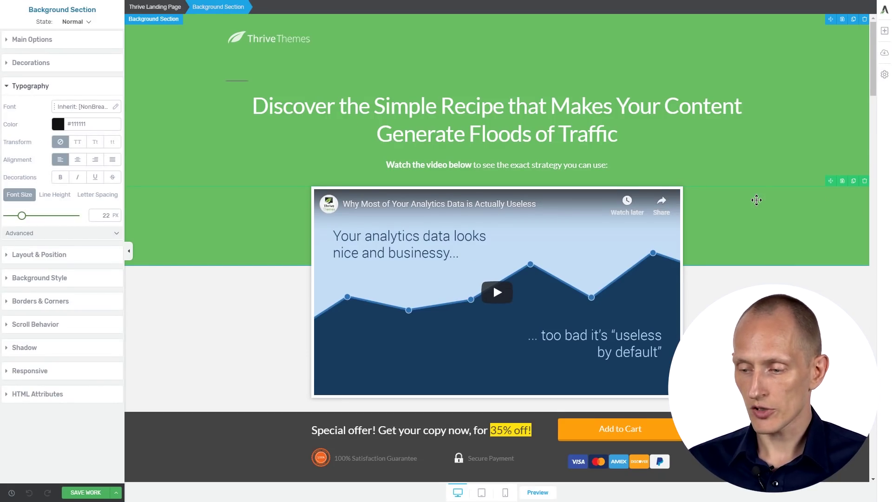
# - Switch the dark 35%-off offer section's Behavior on Scroll from Sticky to Static
pyautogui.scroll(-2, 756, 199)
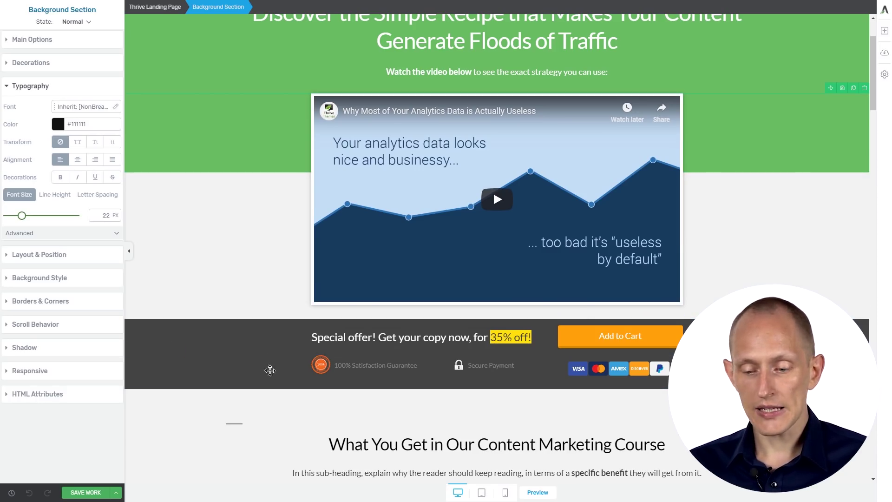
pyautogui.click(252, 364)
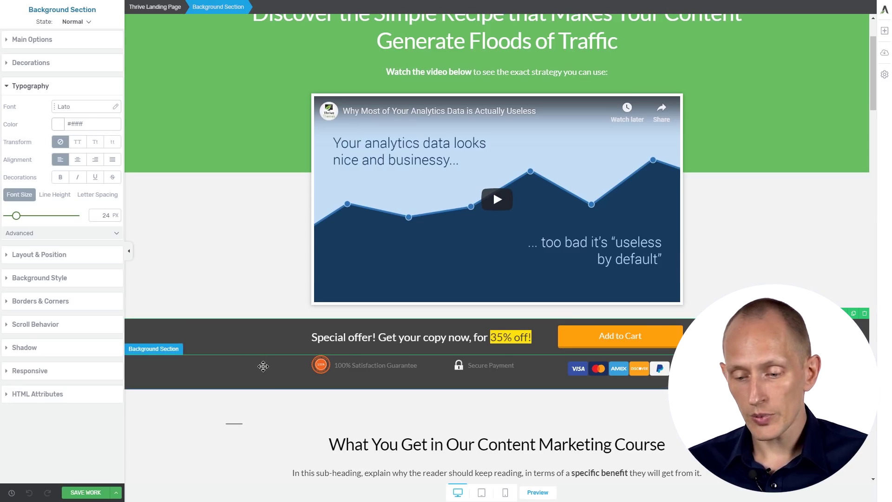
pyautogui.click(256, 365)
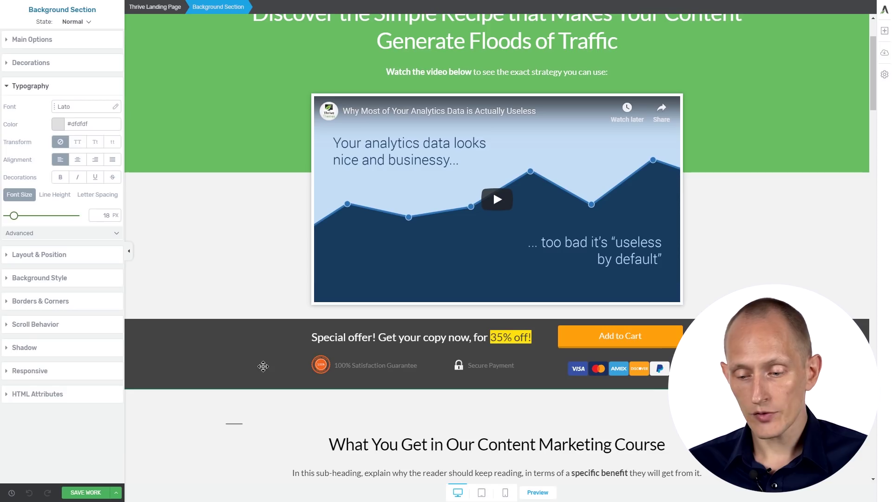
pyautogui.click(31, 279)
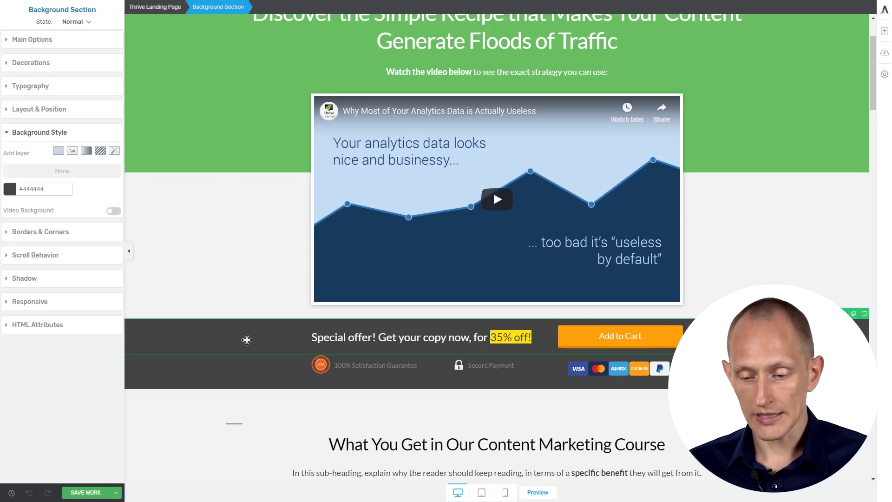
pyautogui.click(69, 254)
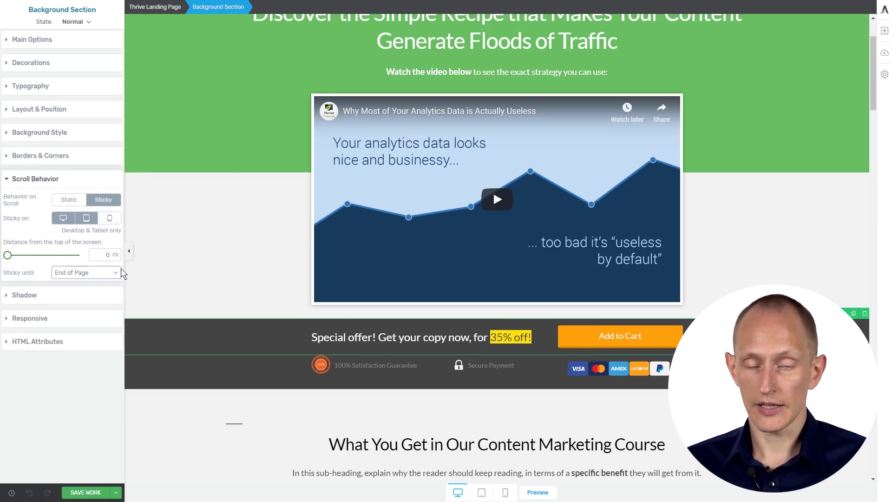
pyautogui.click(82, 204)
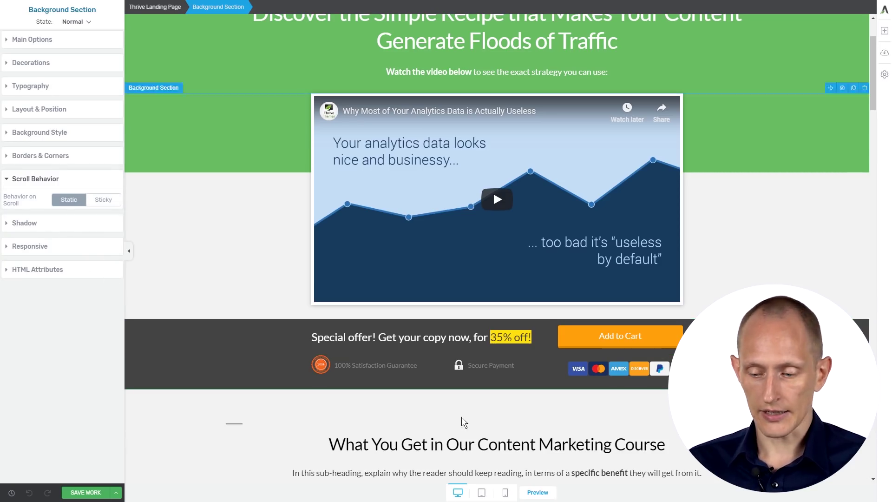
pyautogui.click(537, 492)
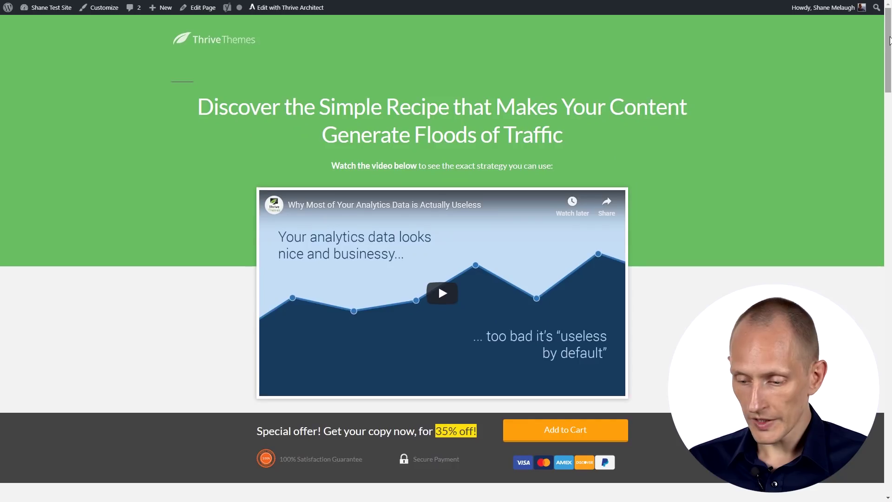
# - Scroll the live sales page preview back to its top
pyautogui.moveTo(889, 41)
pyautogui.mouseDown()
pyautogui.moveTo(890, 246)
pyautogui.moveTo(889, 31)
pyautogui.mouseUp()
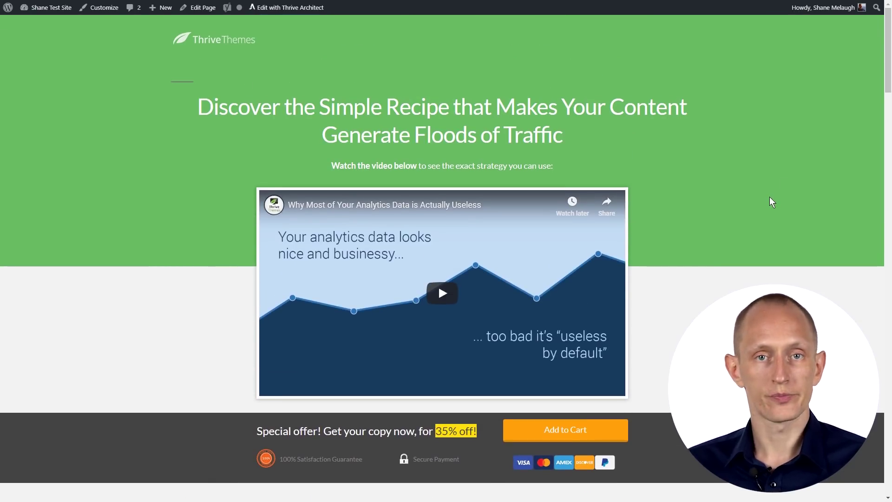